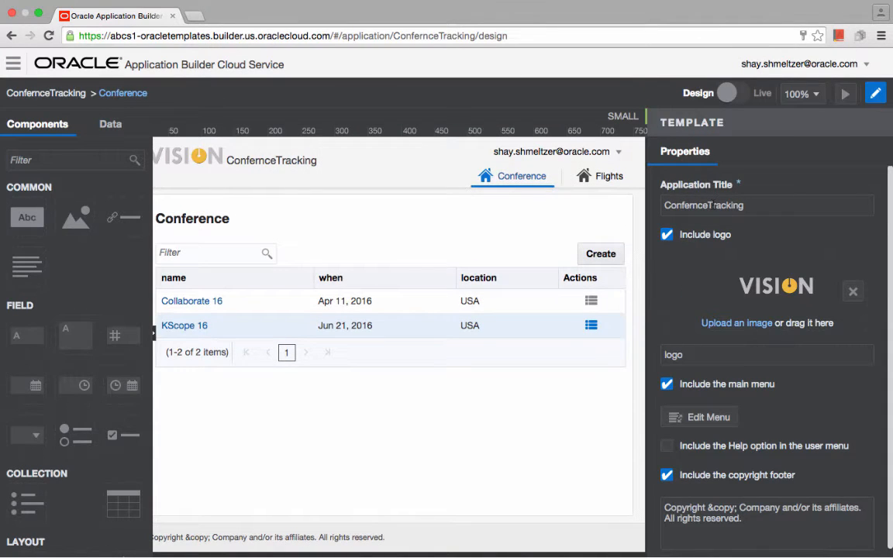
# Change the application title in the template properties to "Conference Tracker"
pyautogui.click(710, 206)
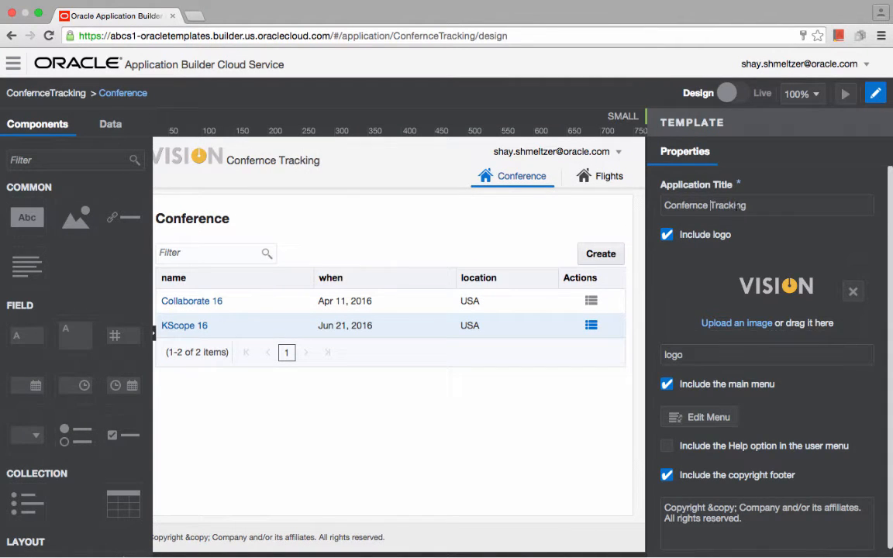
pyautogui.write('er')
pyautogui.write('er')
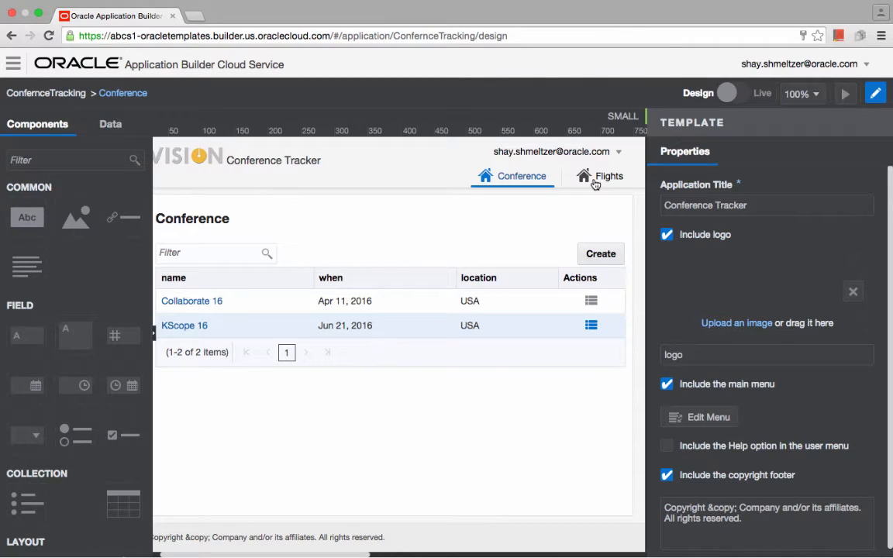
# Change the Flights main menu item's icon to the small tablet icon and save the menu
pyautogui.click(706, 419)
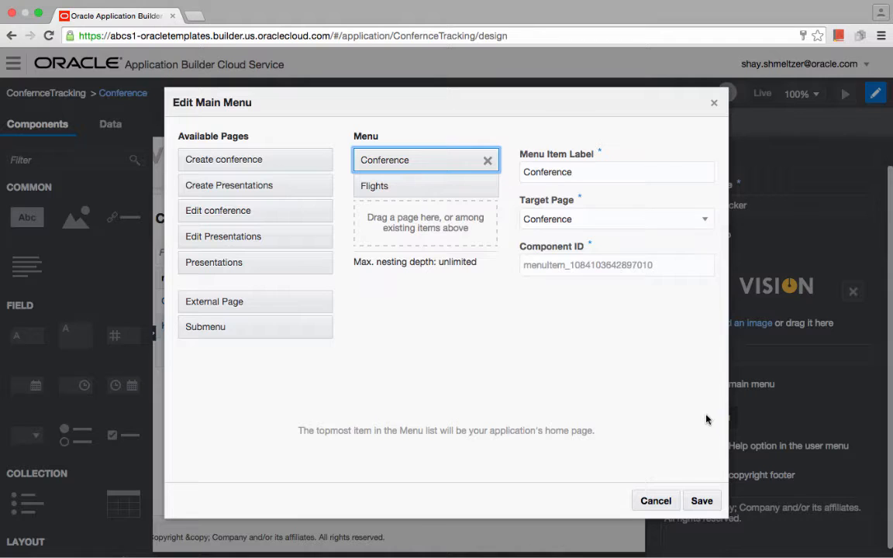
pyautogui.click(412, 188)
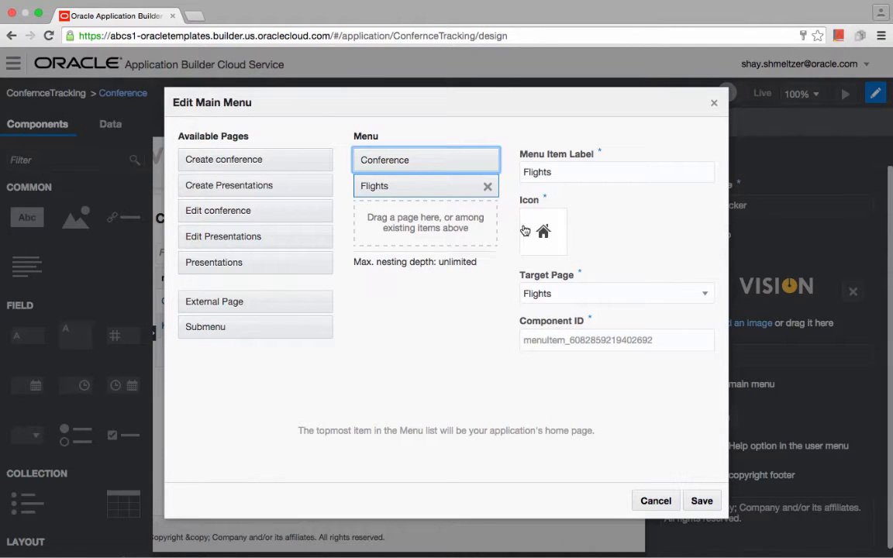
pyautogui.click(526, 231)
pyautogui.scroll(-2, 534, 286)
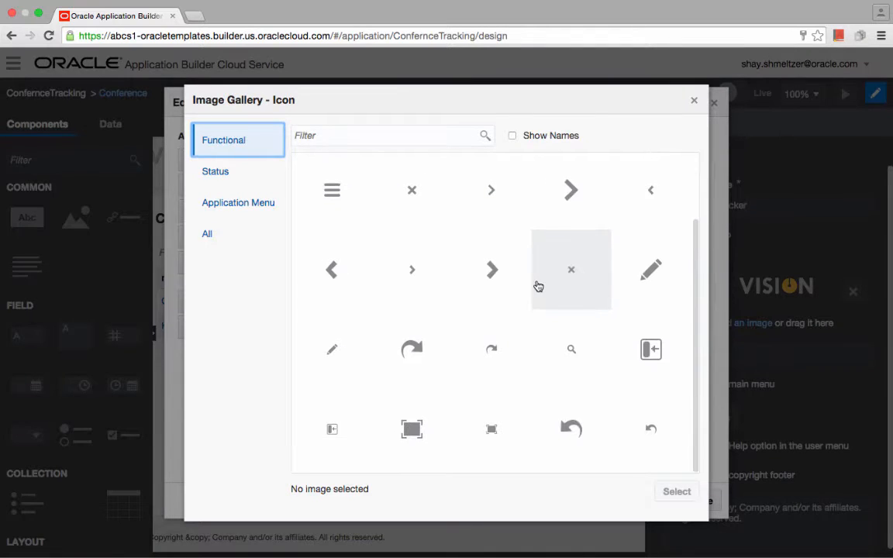
pyautogui.click(203, 234)
pyautogui.scroll(-10, 404, 267)
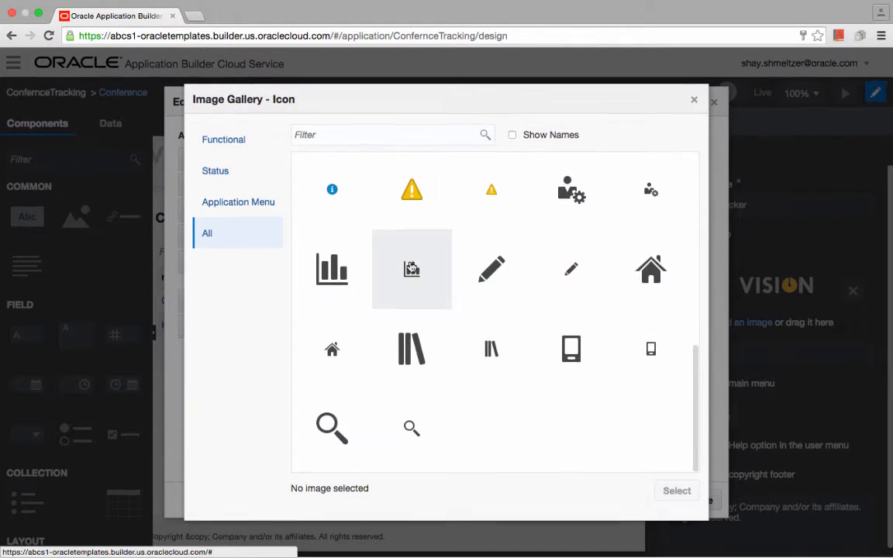
pyautogui.click(648, 350)
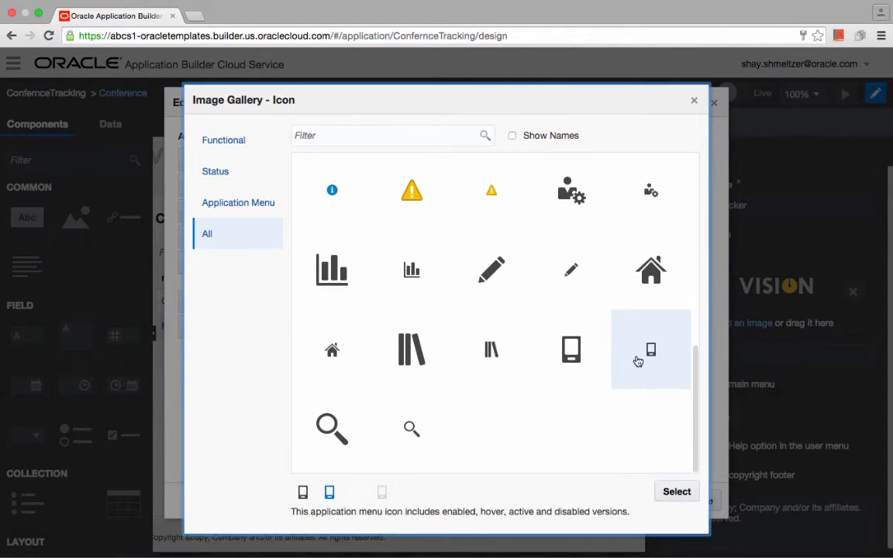
pyautogui.click(678, 492)
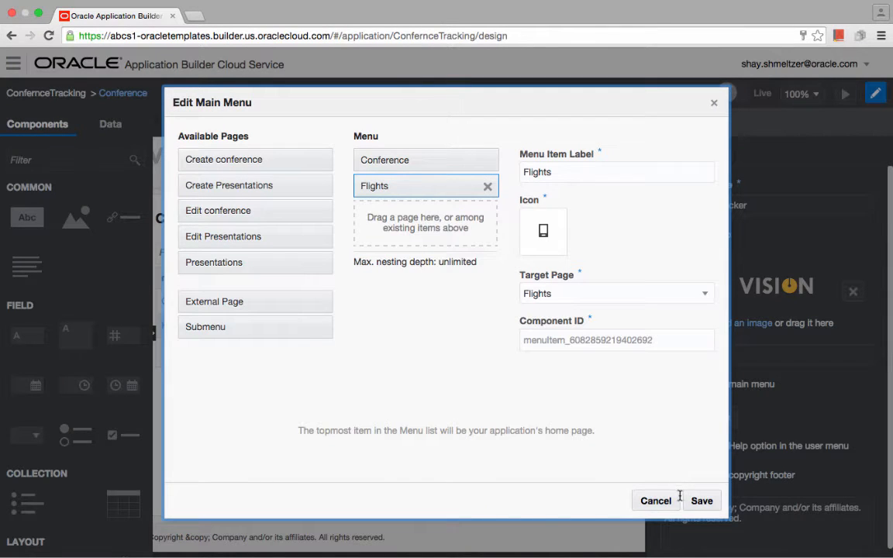
pyautogui.click(702, 501)
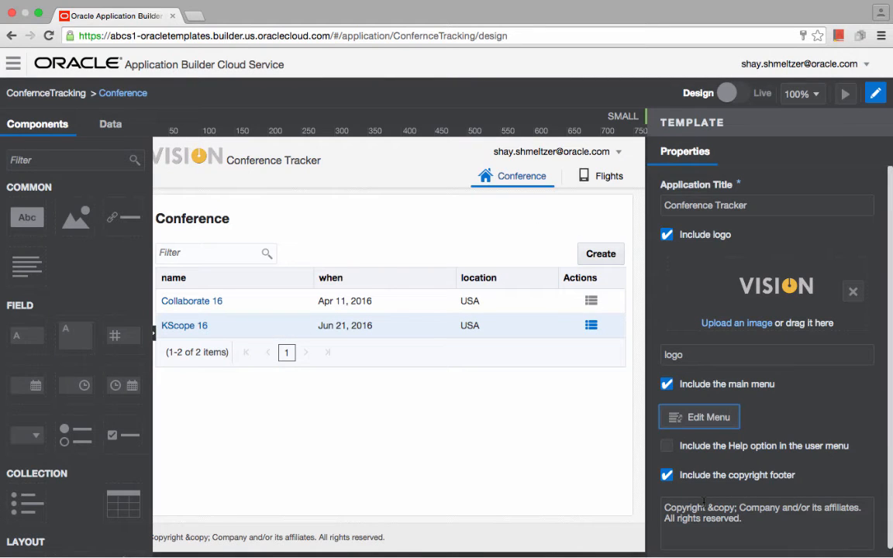
# Add an external page after Flights in the main menu and label it "info"
pyautogui.click(707, 417)
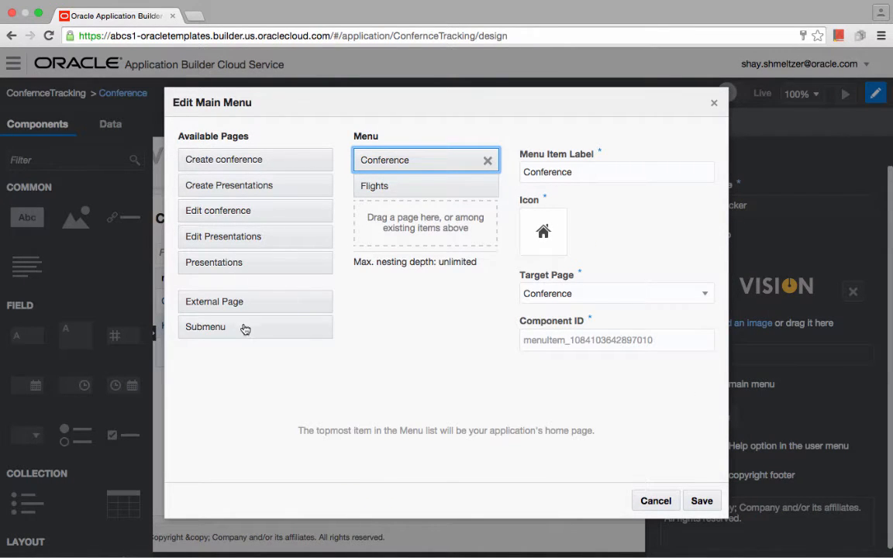
pyautogui.moveTo(293, 303); pyautogui.dragTo(435, 236)
pyautogui.tripleClick(611, 175)
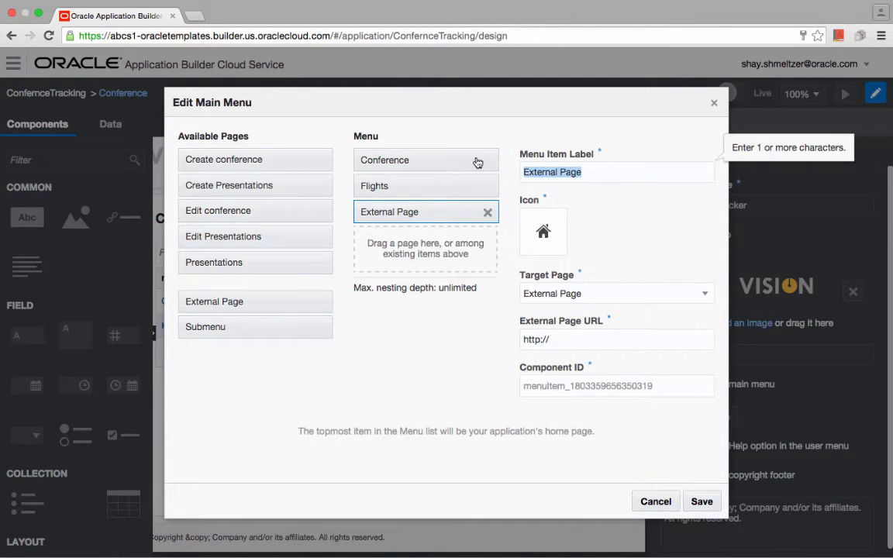
pyautogui.write('info')
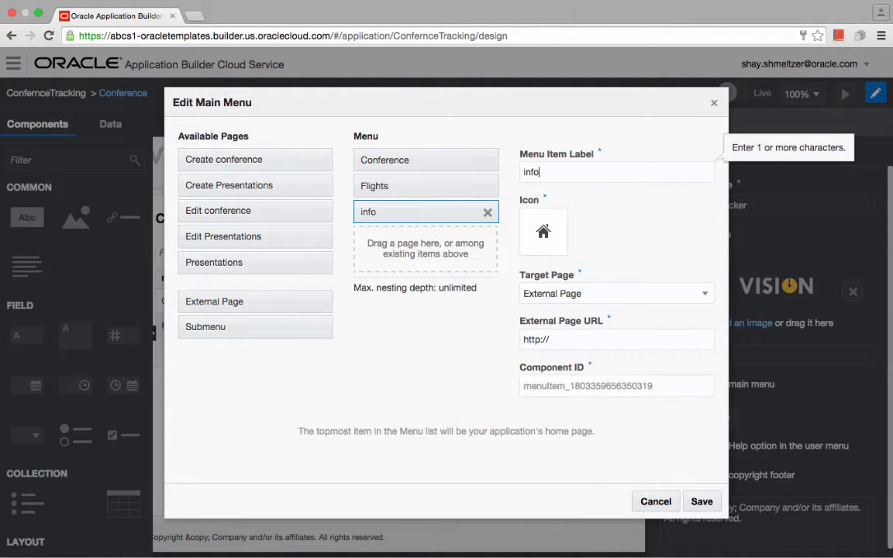
# Assign the small functional magnifying glass icon to the info menu item
pyautogui.click(547, 224)
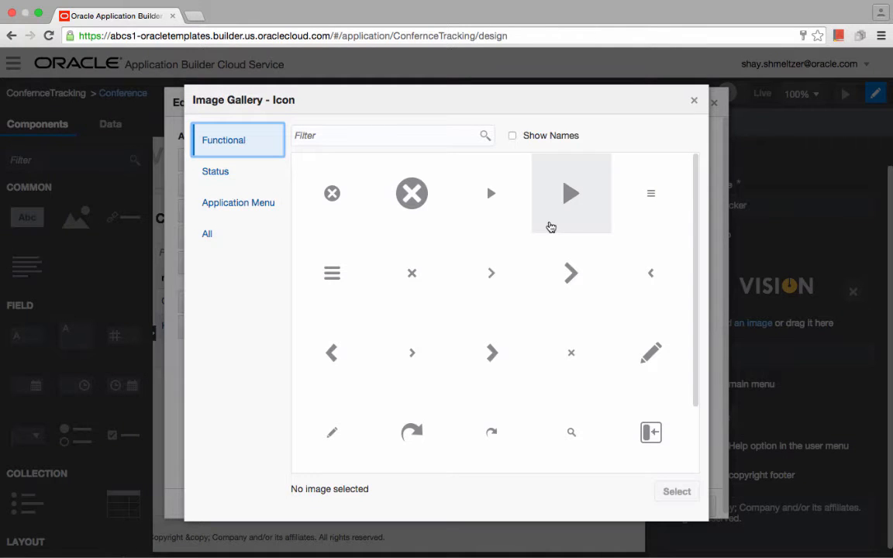
pyautogui.scroll(-2, 550, 226)
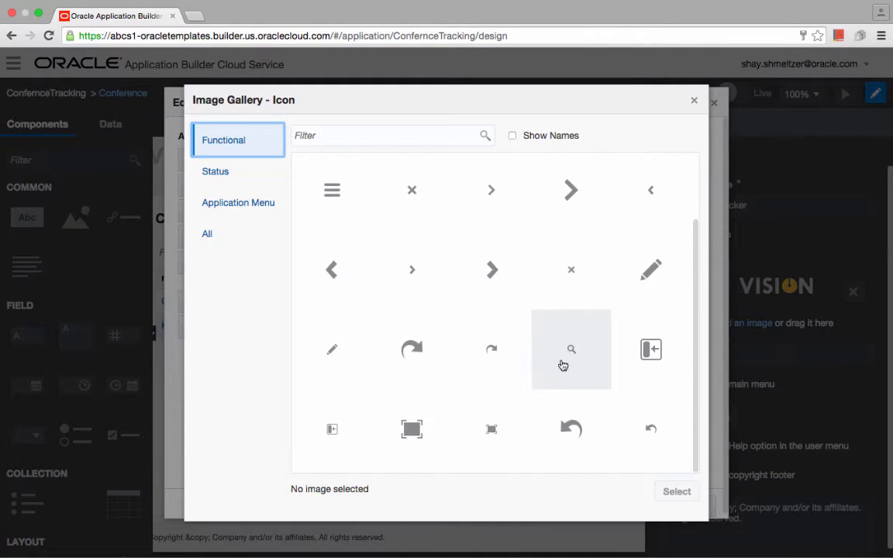
pyautogui.click(573, 353)
pyautogui.click(686, 490)
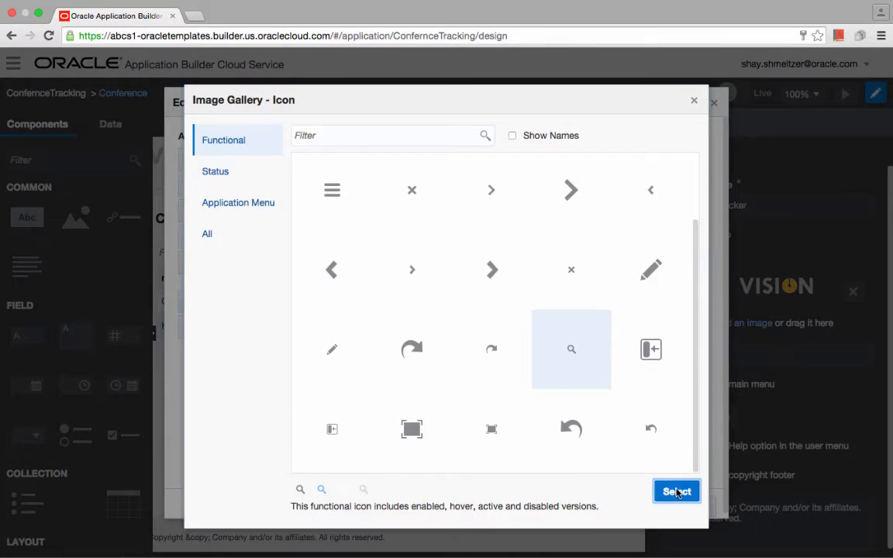
pyautogui.click(585, 341)
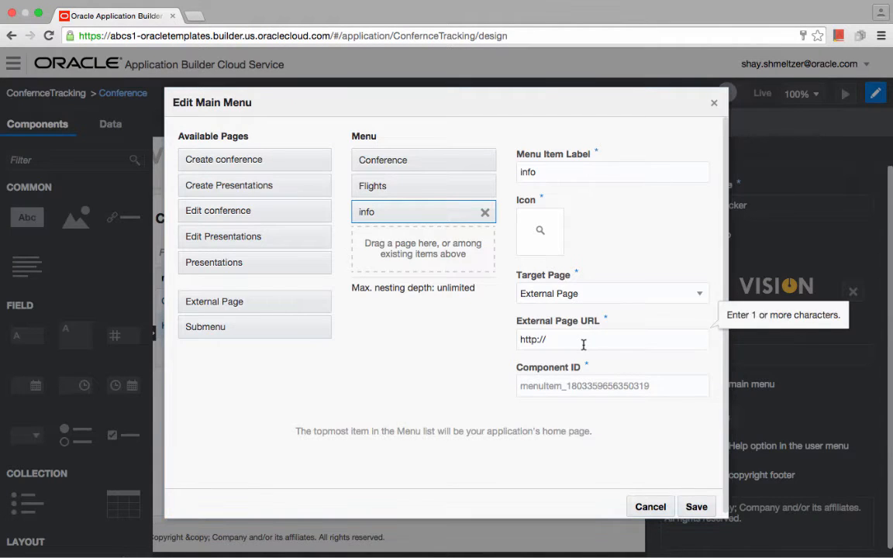
pyautogui.write('orace')
pyautogui.press('BackSpace')
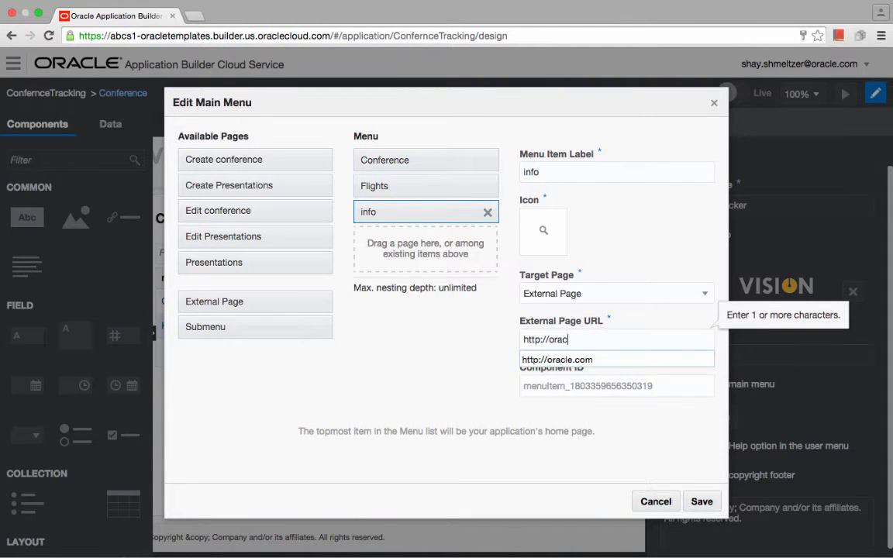
pyautogui.write('le.com')
pyautogui.press('Tab')
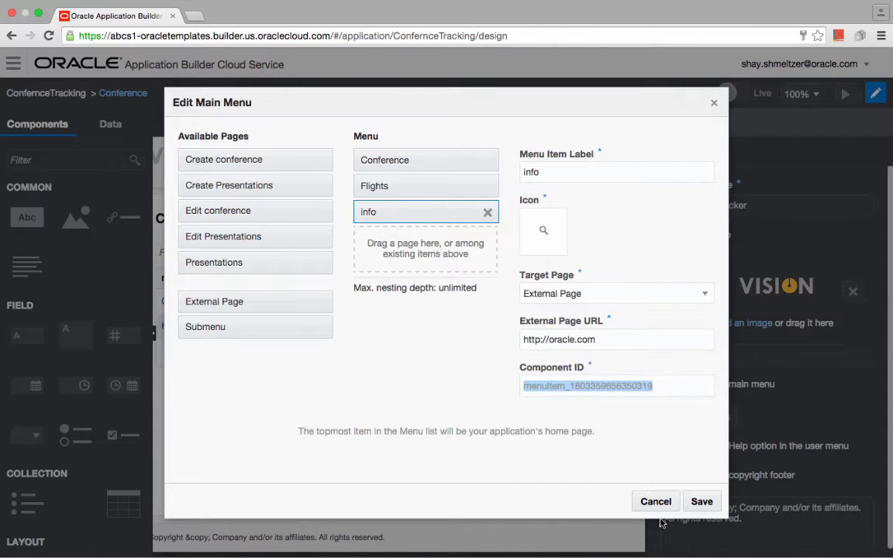
pyautogui.click(704, 504)
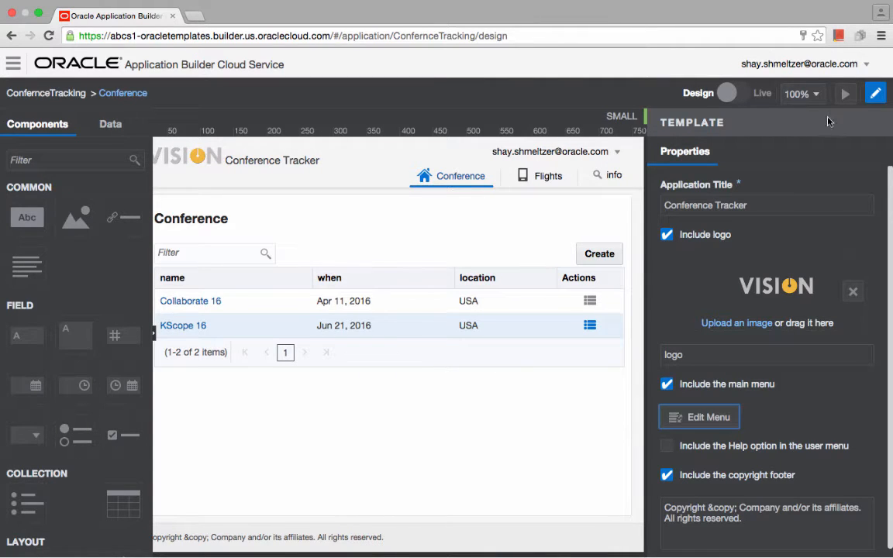
# Preview the application, test the info, Flights and Conference menu items, and return to design mode
pyautogui.click(846, 95)
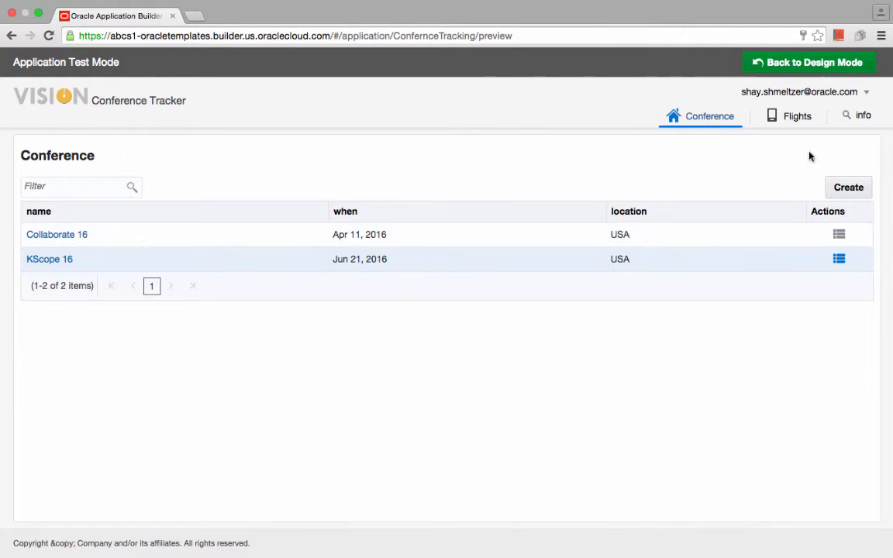
pyautogui.click(853, 120)
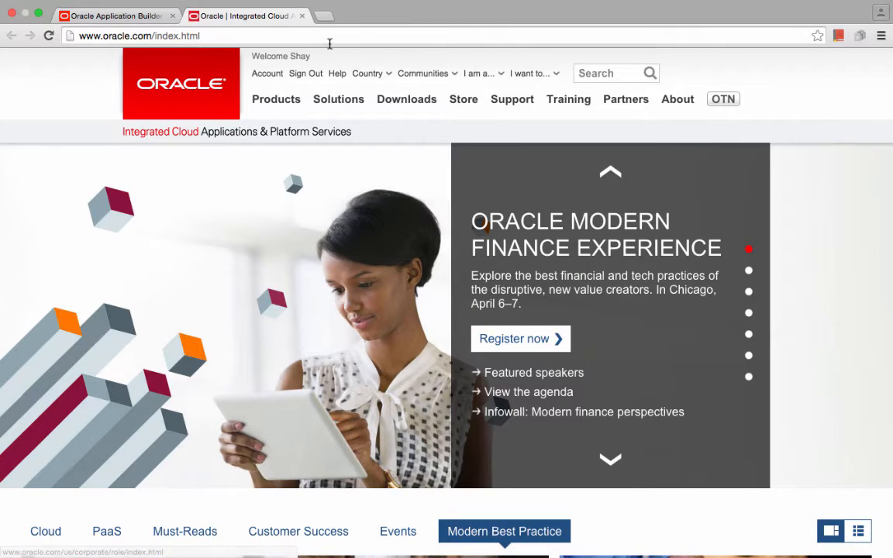
pyautogui.click(302, 16)
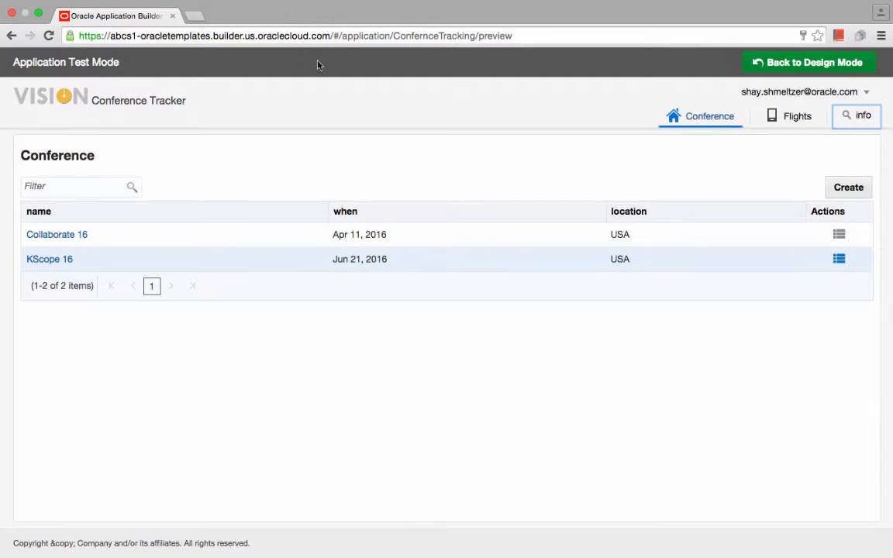
pyautogui.click(792, 116)
pyautogui.click(714, 117)
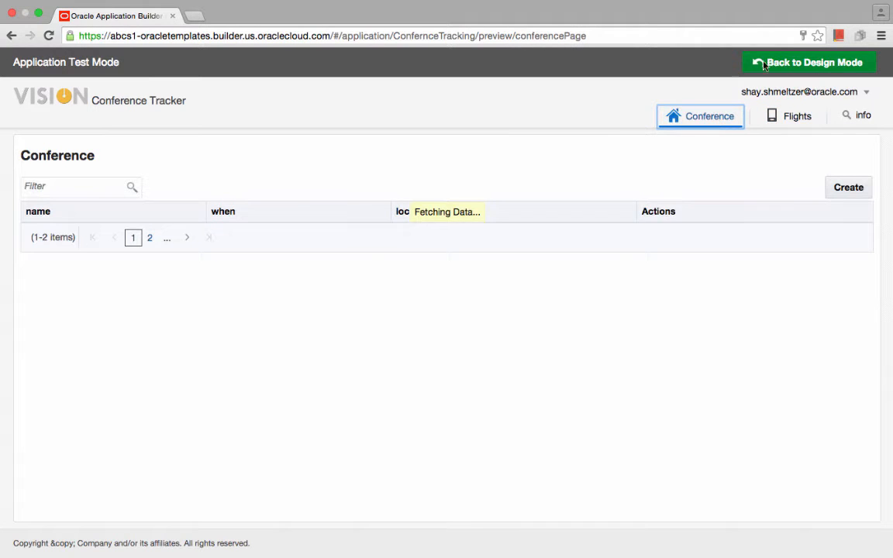
pyautogui.click(786, 65)
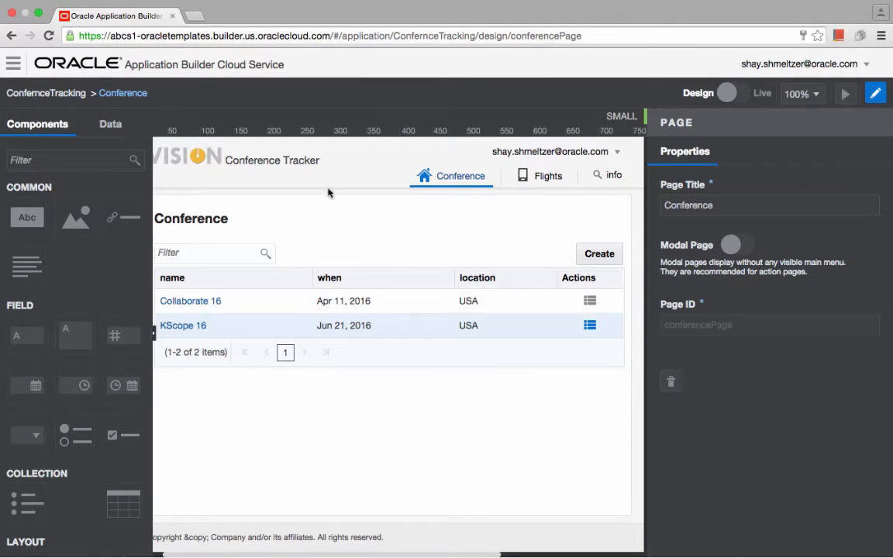
# Open the edit page of the KScope 16 conference and switch to the application's Data Designer
pyautogui.press('ctrl')
pyautogui.keyDown('ctrl'); pyautogui.click(186, 326); pyautogui.keyUp('ctrl')
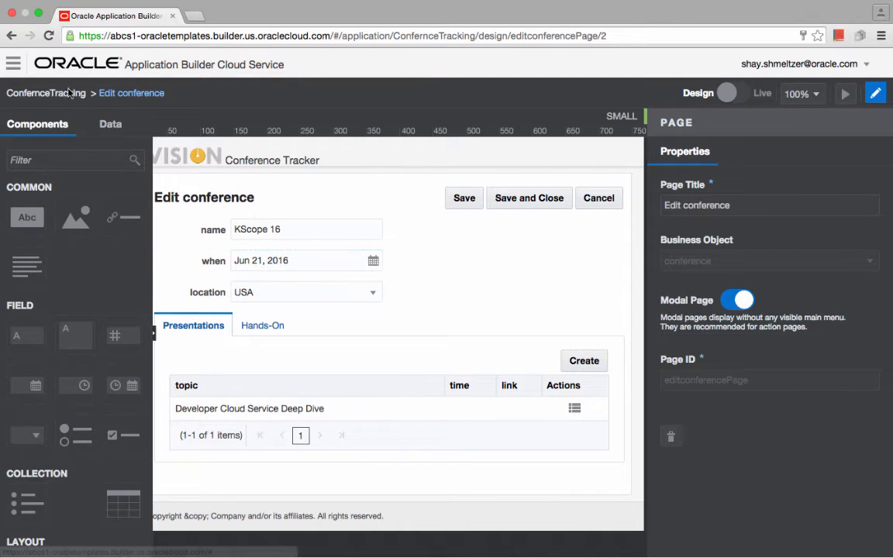
pyautogui.click(13, 68)
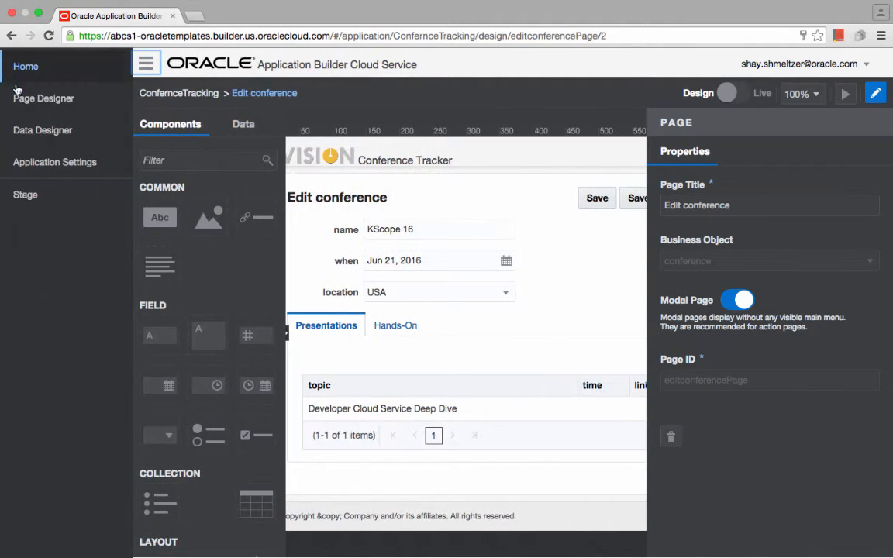
pyautogui.click(54, 133)
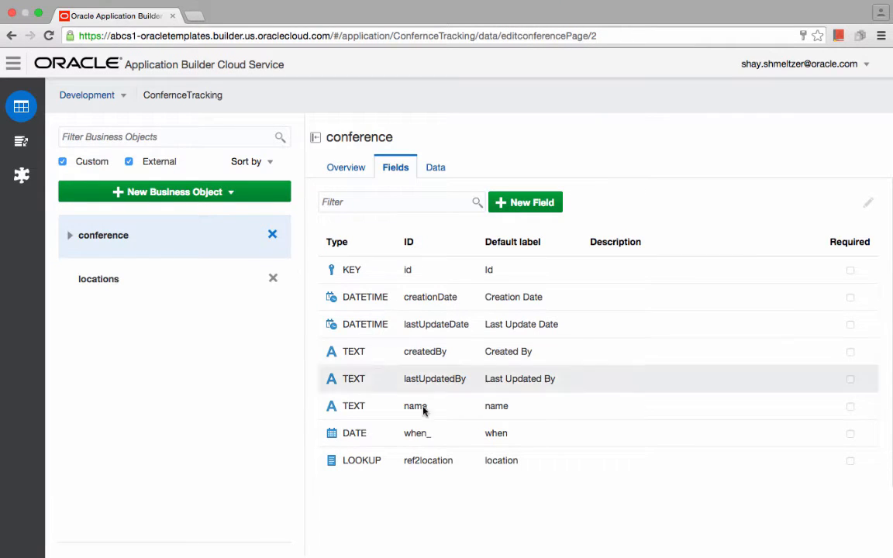
# Open the properties of the conference object's when field and add a new validation rule to it
pyautogui.click(470, 435)
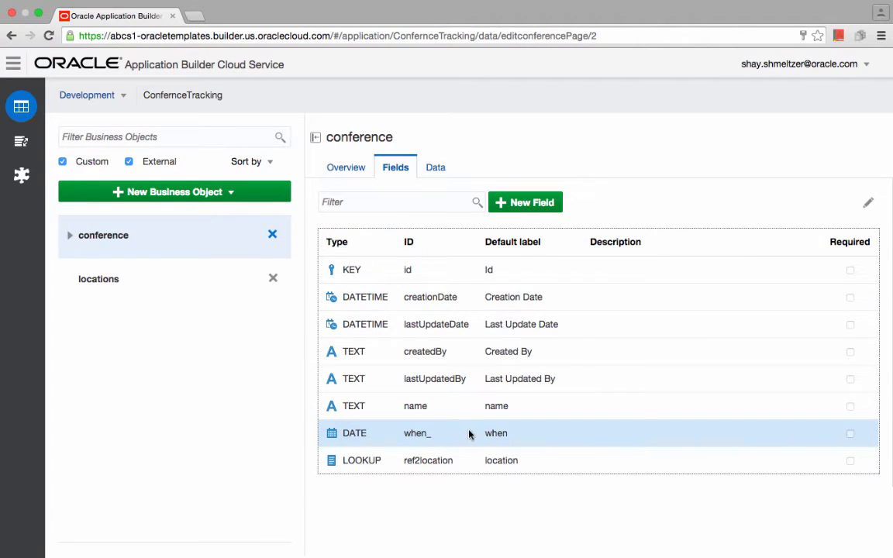
pyautogui.click(867, 203)
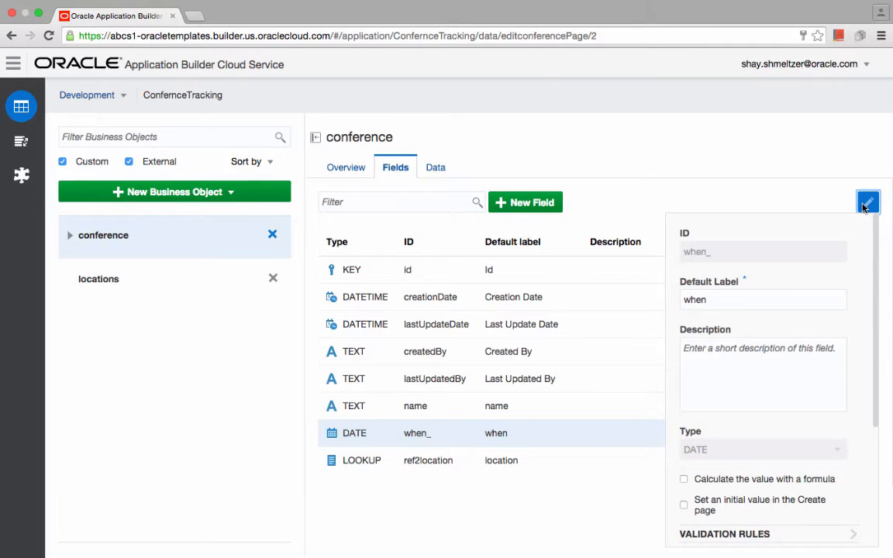
pyautogui.scroll(-5, 801, 275)
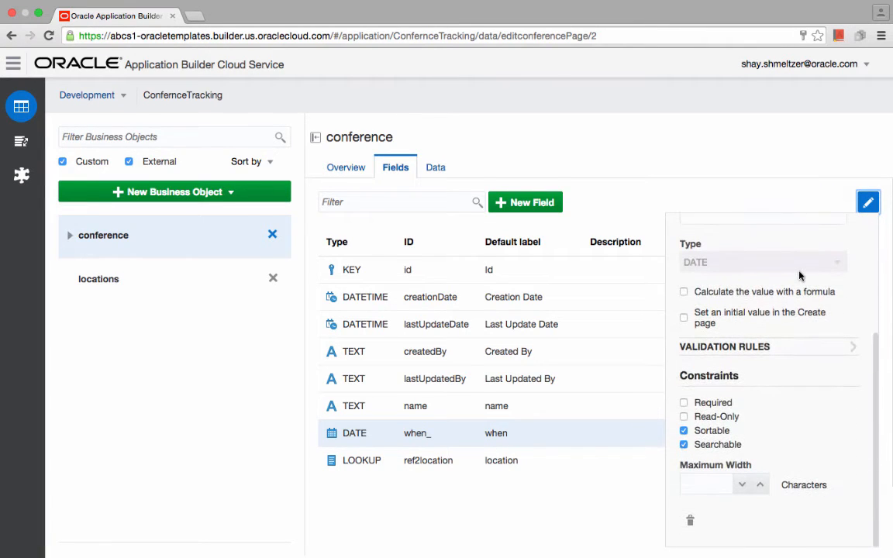
pyautogui.click(768, 349)
pyautogui.scroll(-1, 763, 434)
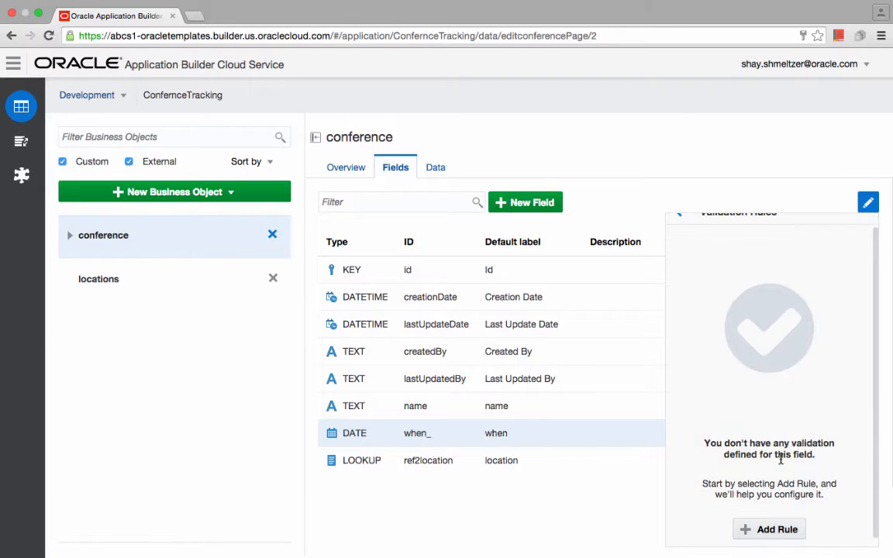
pyautogui.click(775, 530)
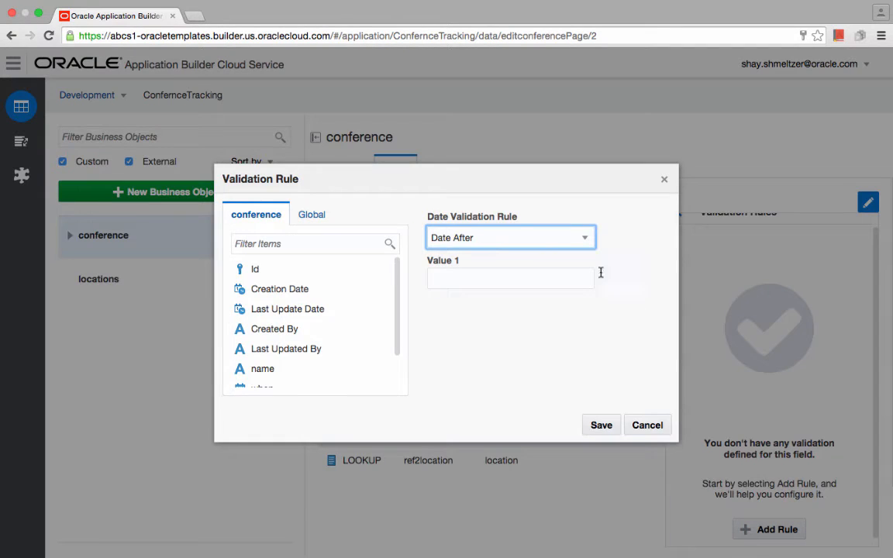
# Try the Future Date validation type for the when field and set it back to Date After
pyautogui.click(453, 238)
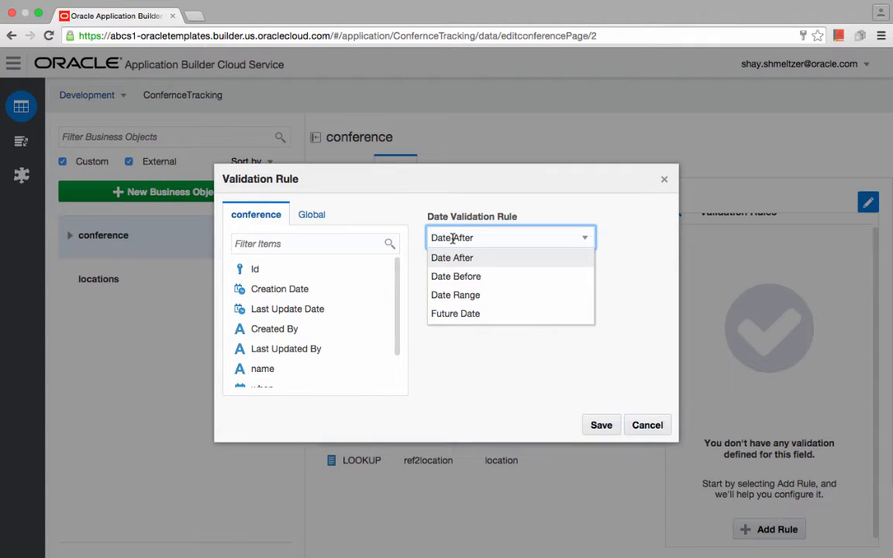
pyautogui.click(457, 314)
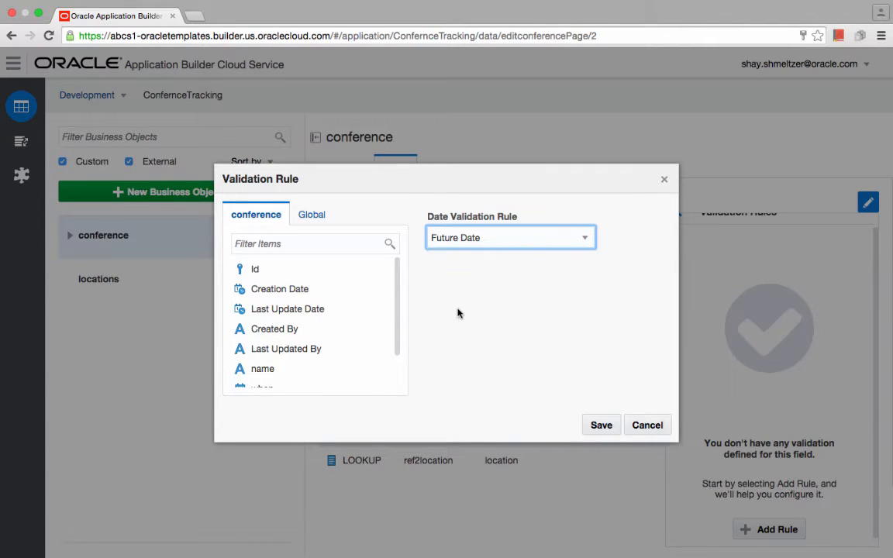
pyautogui.click(469, 237)
pyautogui.click(469, 259)
# Set the Date After rule's Value 1 to the global SystemInfo field Current Time and save the validation rule
pyautogui.click(309, 215)
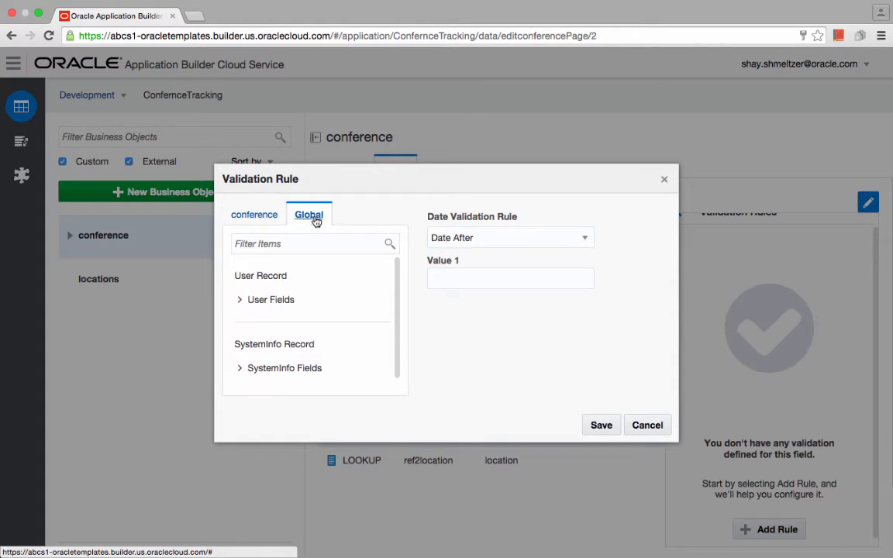
pyautogui.click(282, 369)
pyautogui.scroll(-1, 303, 349)
pyautogui.click(296, 353)
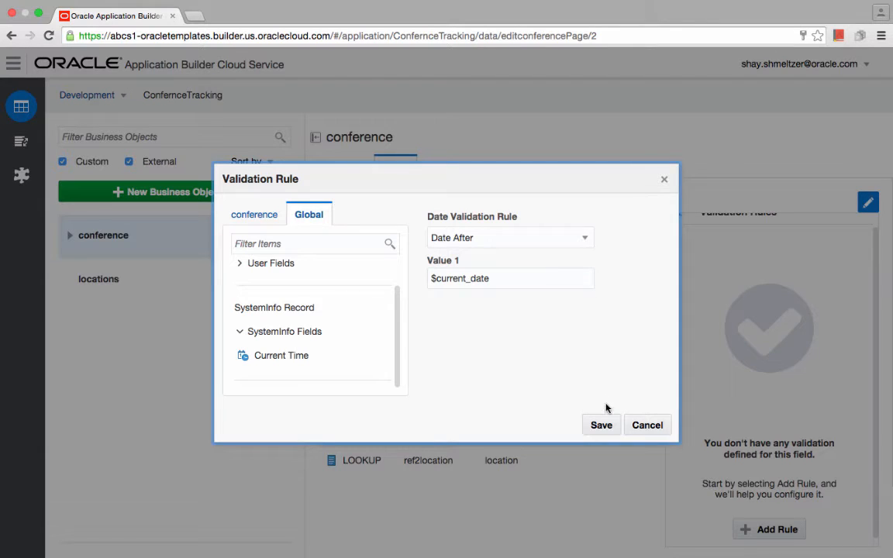
pyautogui.click(241, 264)
pyautogui.scroll(-2, 307, 291)
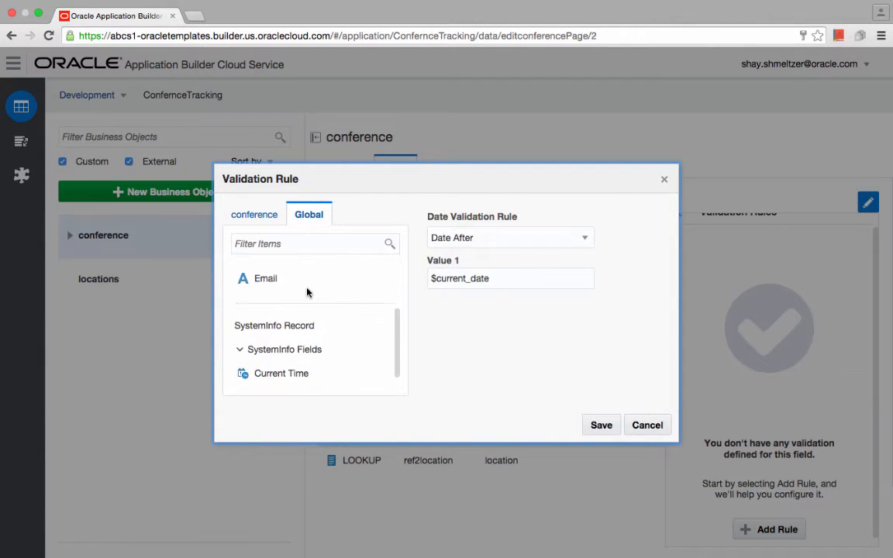
pyautogui.click(601, 426)
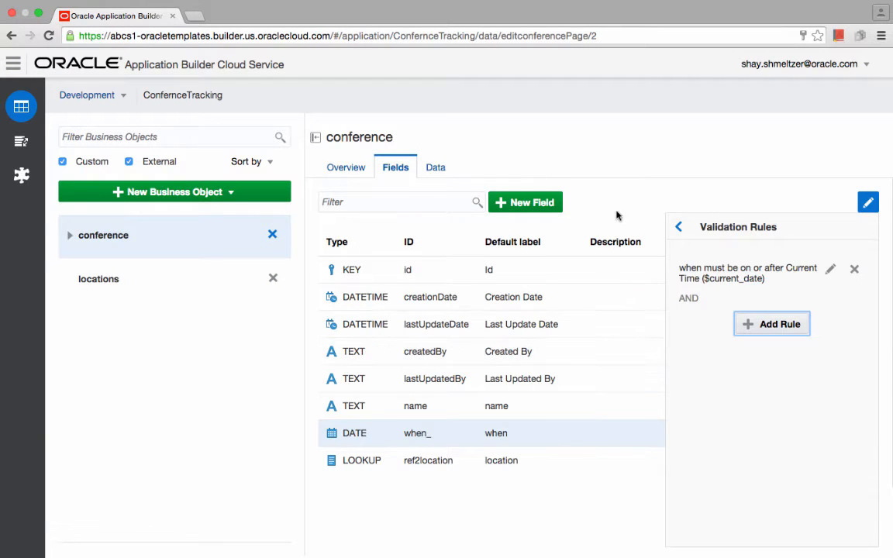
# Return to the Edit conference page in the page designer and run the application preview
pyautogui.click(12, 70)
pyautogui.click(40, 96)
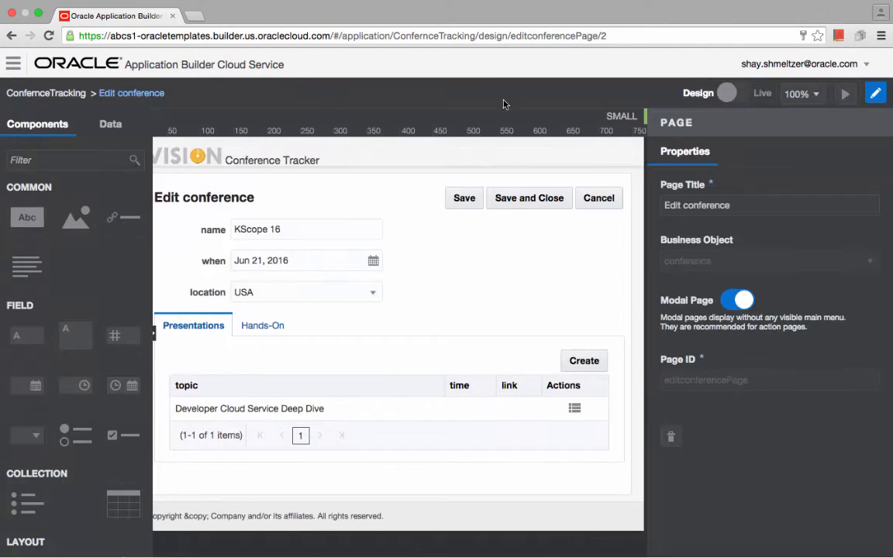
pyautogui.click(845, 94)
# Test the when field's validation by choosing Nov 3, 2015 from its calendar, and return to design mode
pyautogui.moveTo(337, 195); pyautogui.dragTo(189, 177)
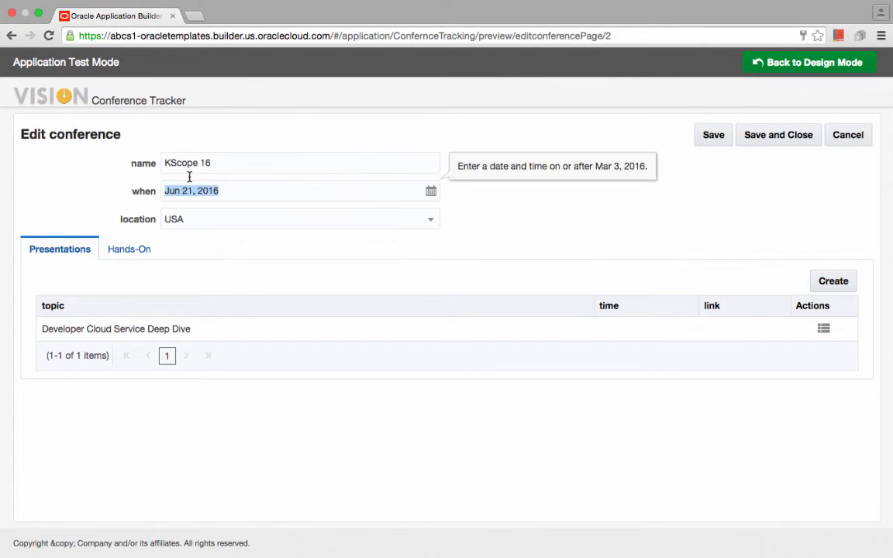
pyautogui.click(431, 192)
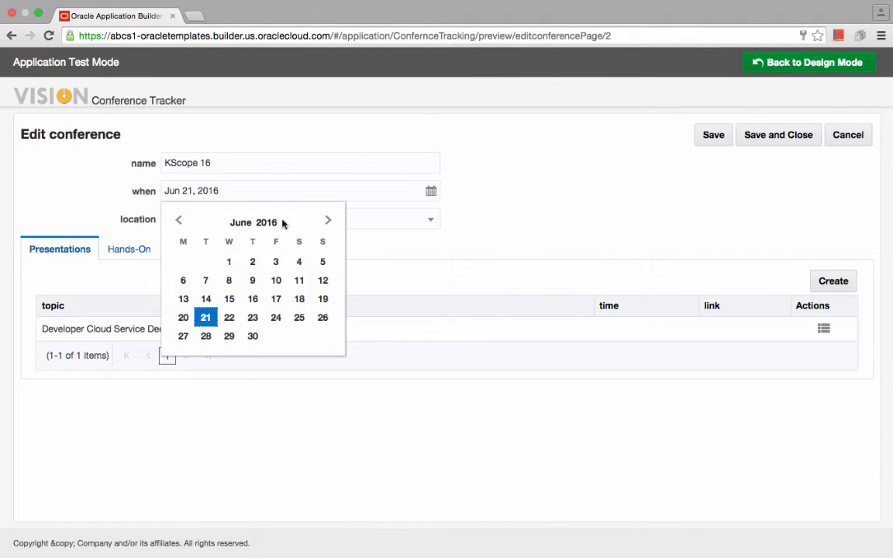
pyautogui.click(181, 222)
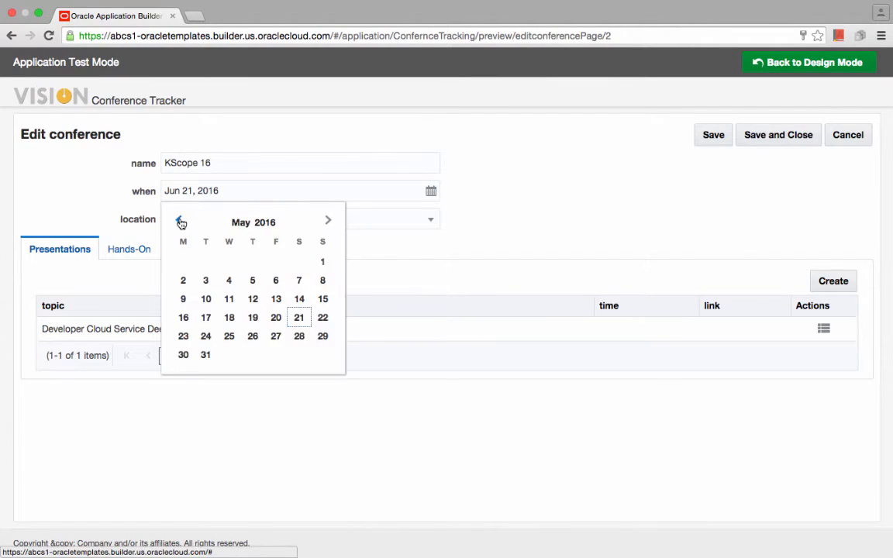
pyautogui.click(182, 222)
pyautogui.click(182, 223)
pyautogui.click(181, 222)
pyautogui.click(182, 223)
pyautogui.click(182, 223)
pyautogui.click(182, 222)
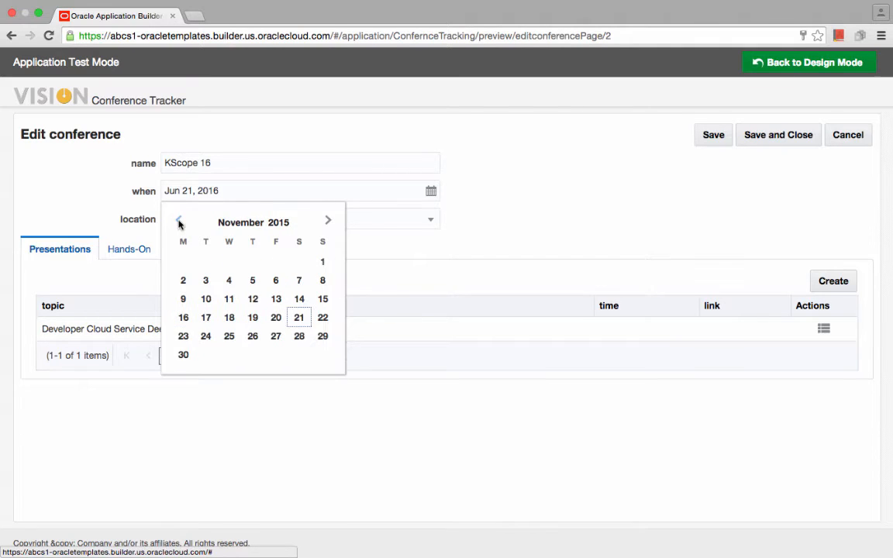
pyautogui.click(206, 280)
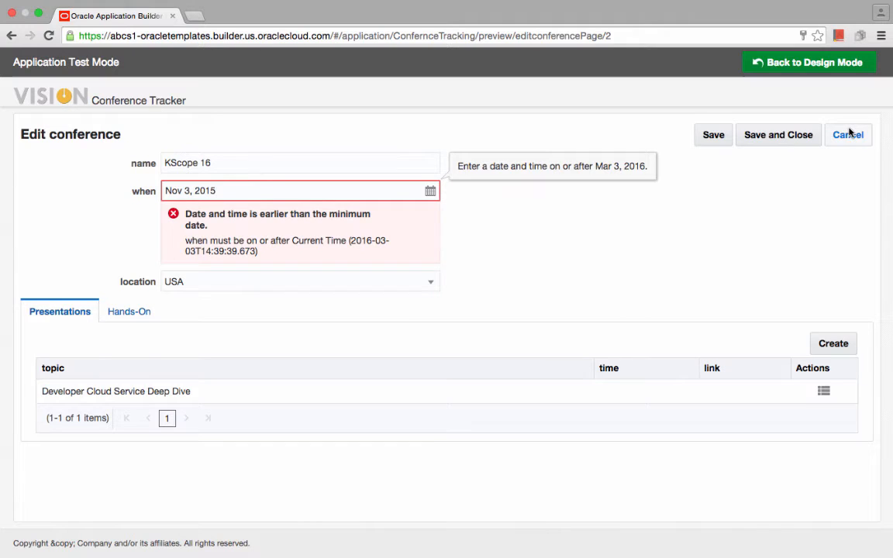
pyautogui.click(815, 67)
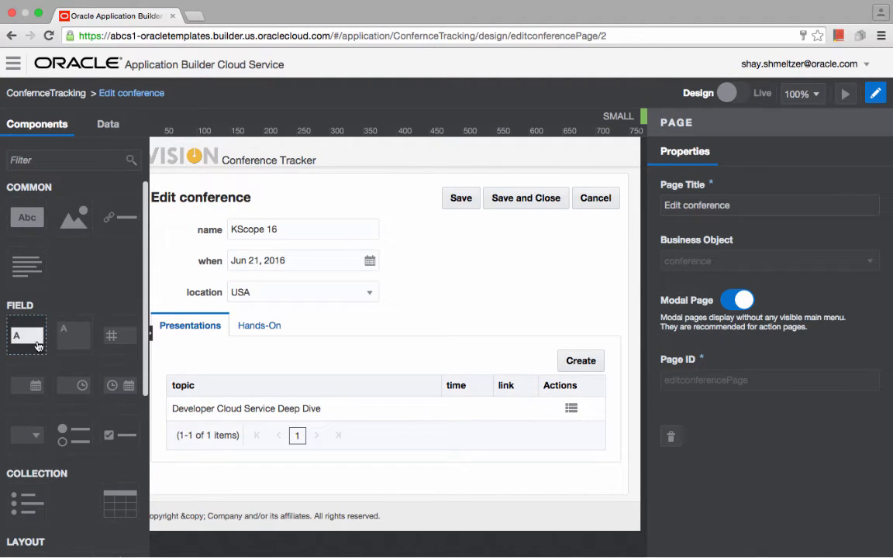
# Add a number field labelled Atendees beside location, bound to a new atendees field of the conference object
pyautogui.moveTo(99, 346); pyautogui.dragTo(400, 301)
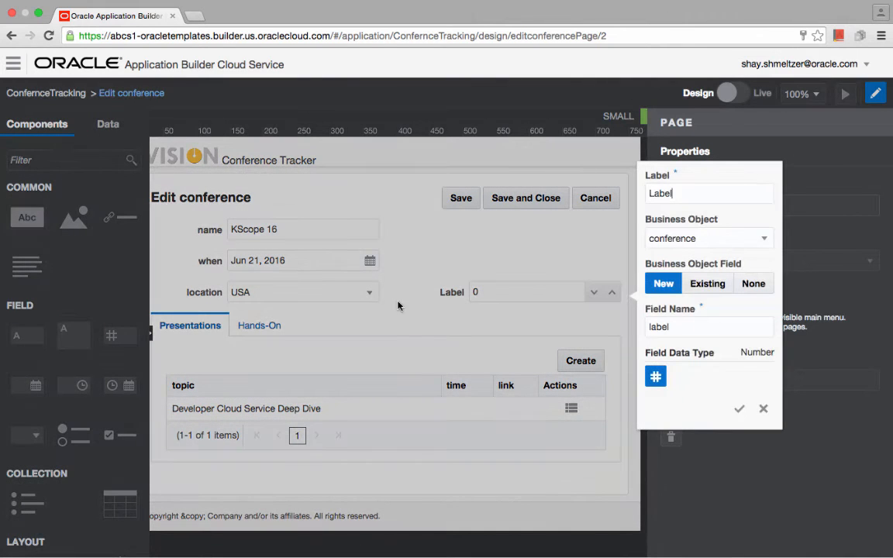
pyautogui.moveTo(695, 192); pyautogui.dragTo(627, 190)
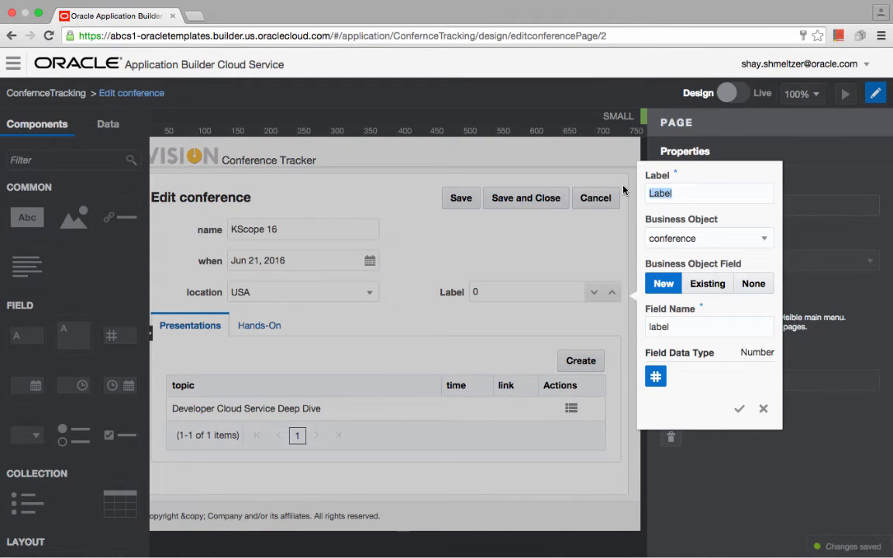
pyautogui.write('Atend')
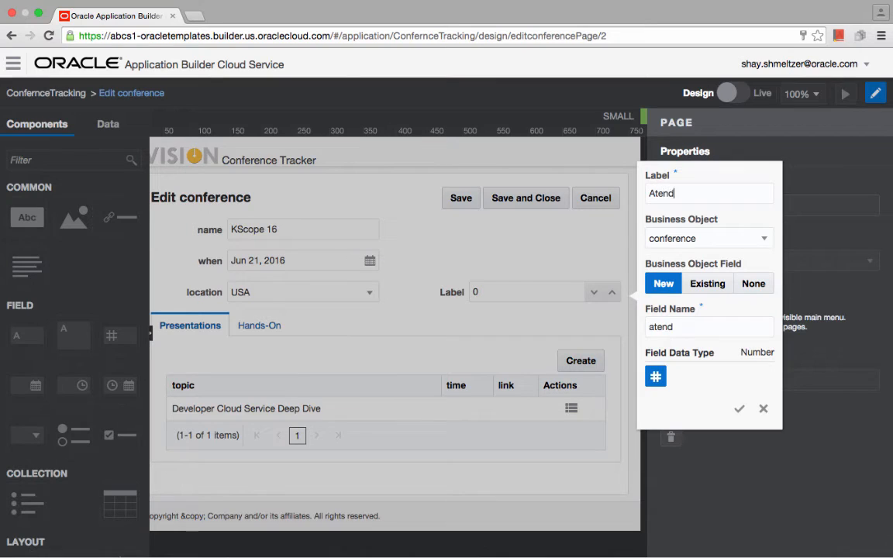
pyautogui.write('ees')
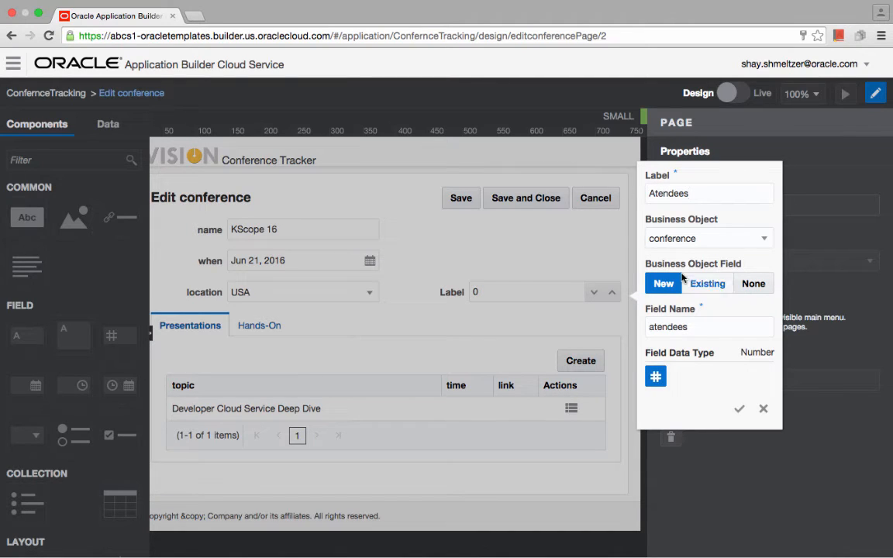
pyautogui.click(739, 409)
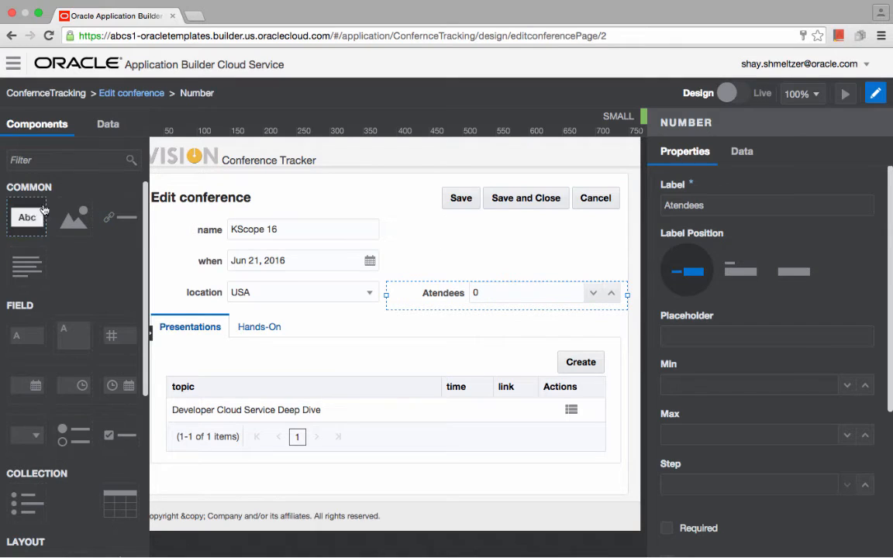
# Add a button labelled Verify to the page header before Save, using the Text & Icon type with the small pencil icon
pyautogui.moveTo(32, 216); pyautogui.dragTo(400, 212)
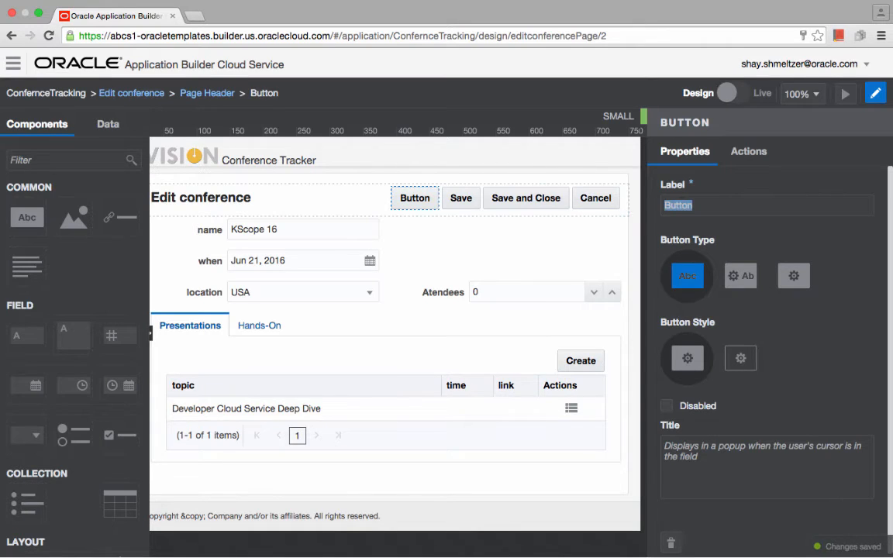
pyautogui.write('Verify')
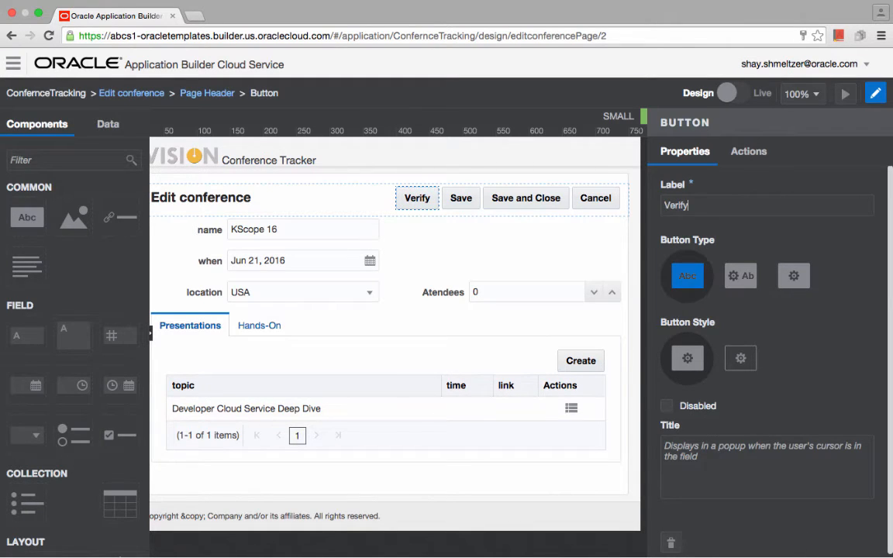
pyautogui.click(741, 275)
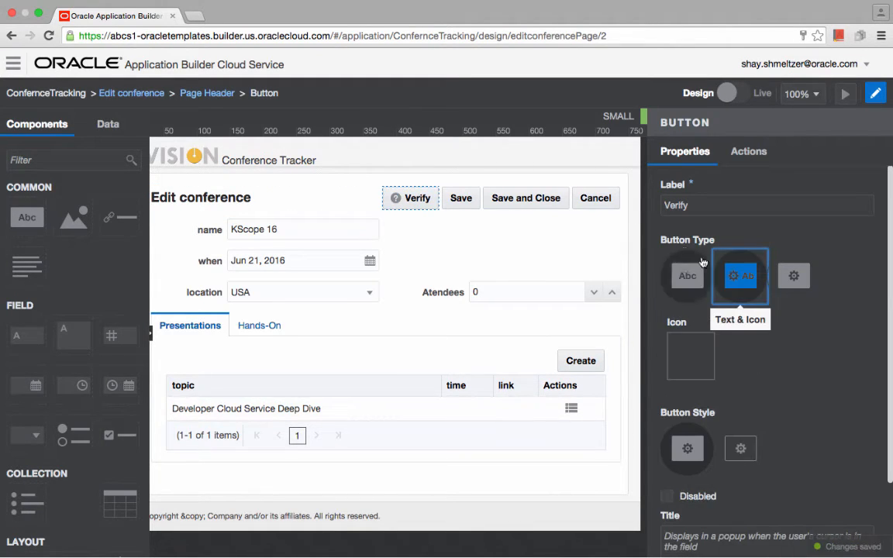
pyautogui.click(702, 361)
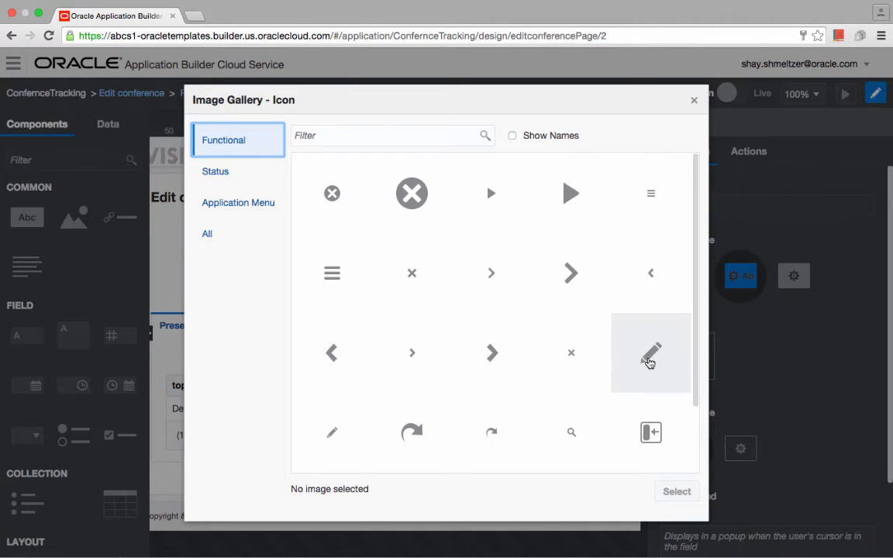
pyautogui.scroll(-1, 651, 362)
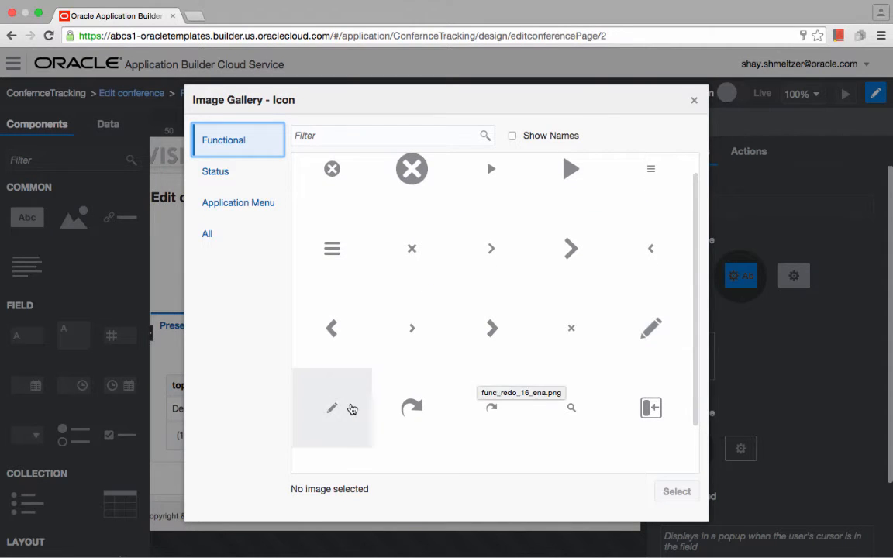
pyautogui.click(352, 408)
pyautogui.click(675, 491)
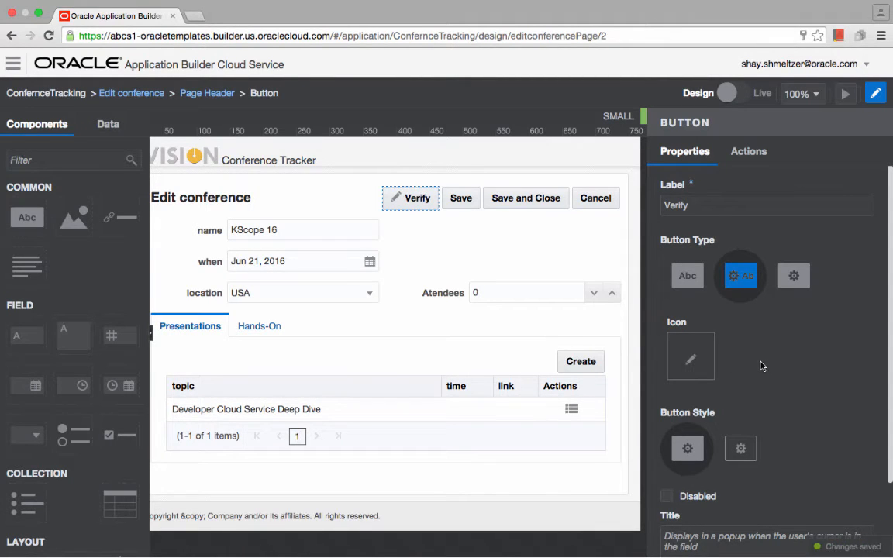
# Create a new action for the Verify button that runs Custom JavaScript Code
pyautogui.click(744, 151)
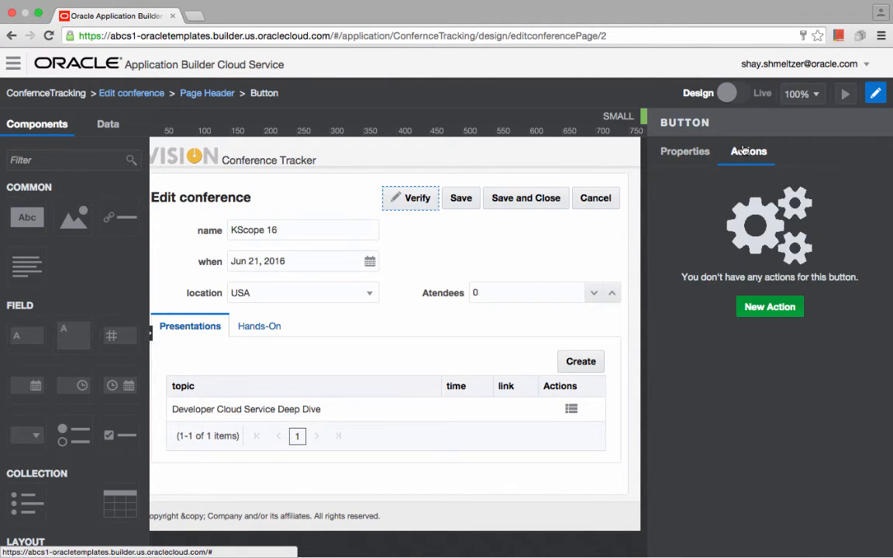
pyautogui.click(769, 307)
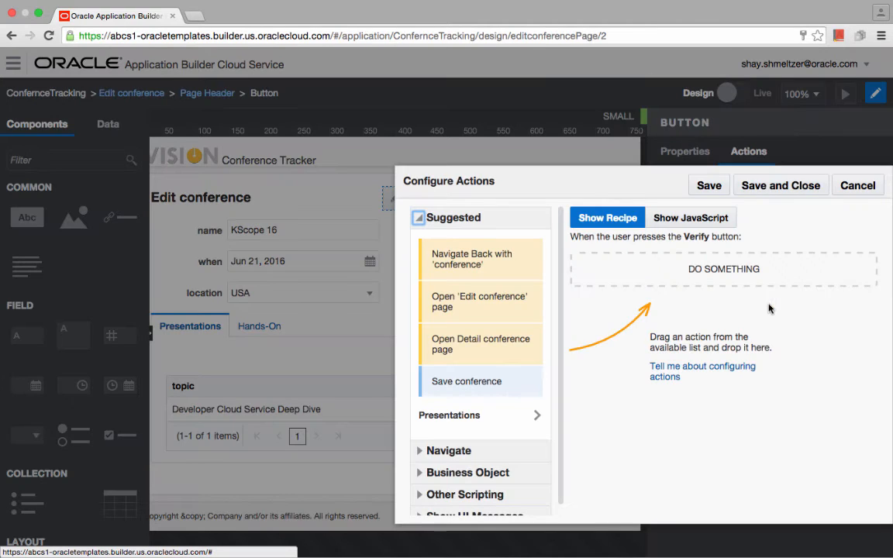
pyautogui.scroll(-1, 465, 358)
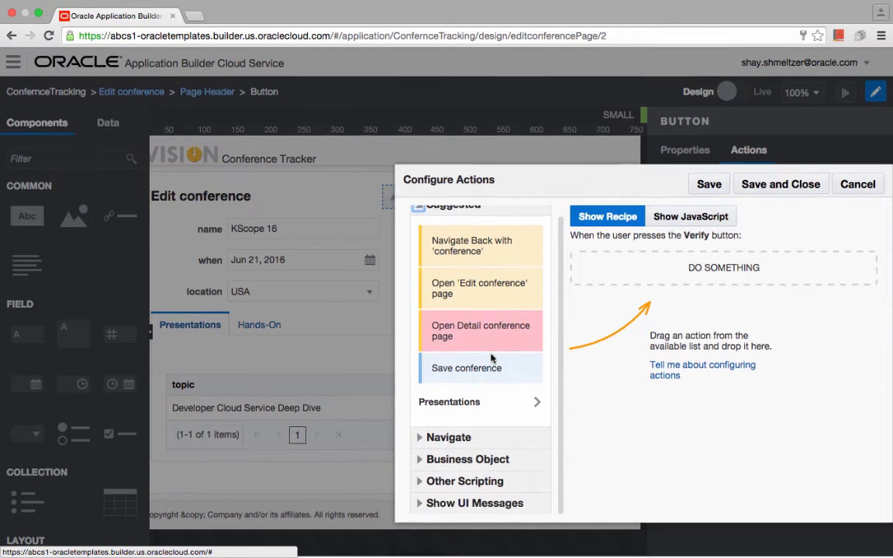
pyautogui.click(500, 436)
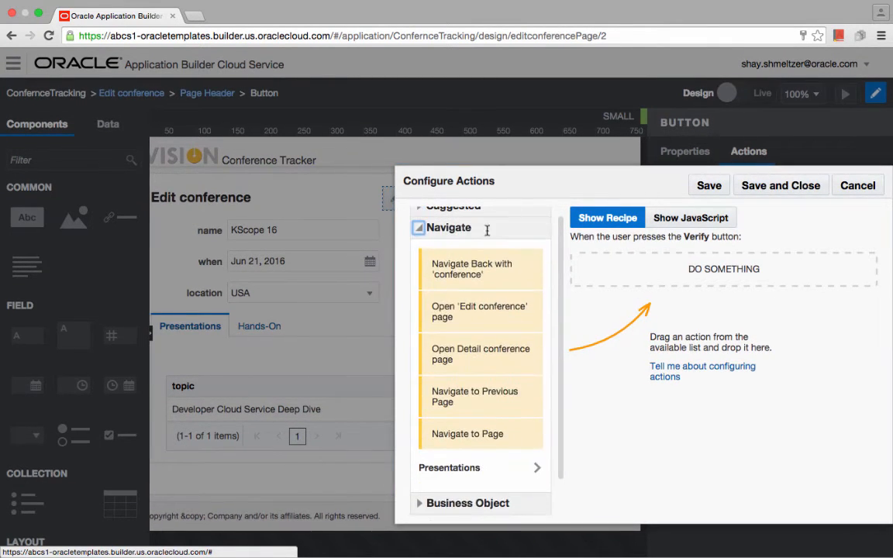
pyautogui.scroll(-2, 490, 302)
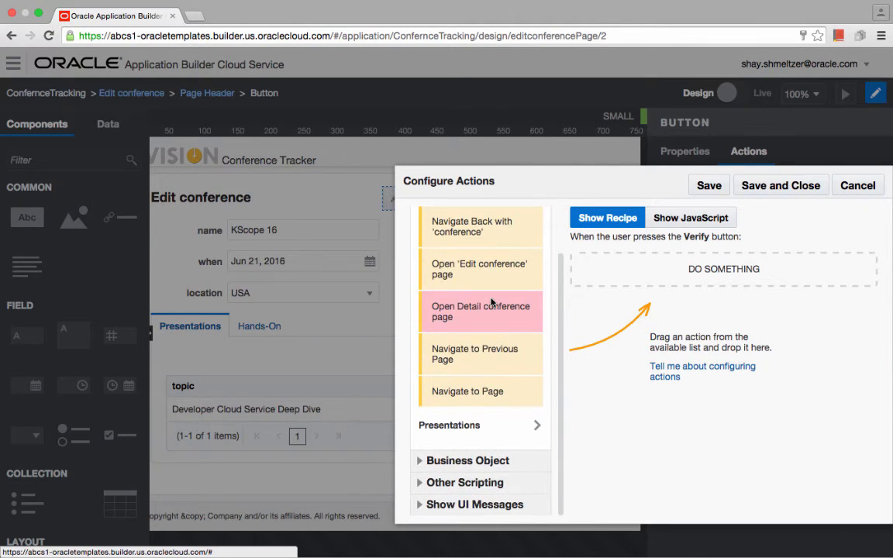
pyautogui.click(496, 458)
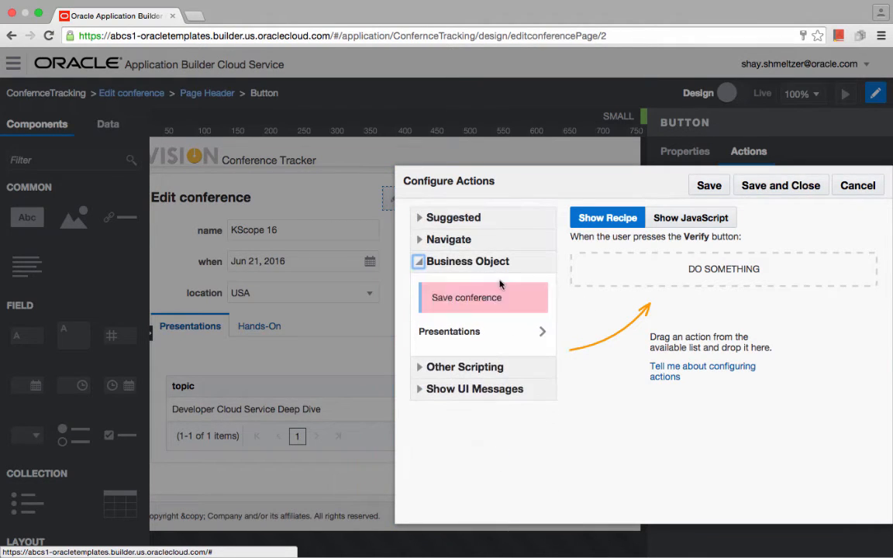
pyautogui.click(491, 369)
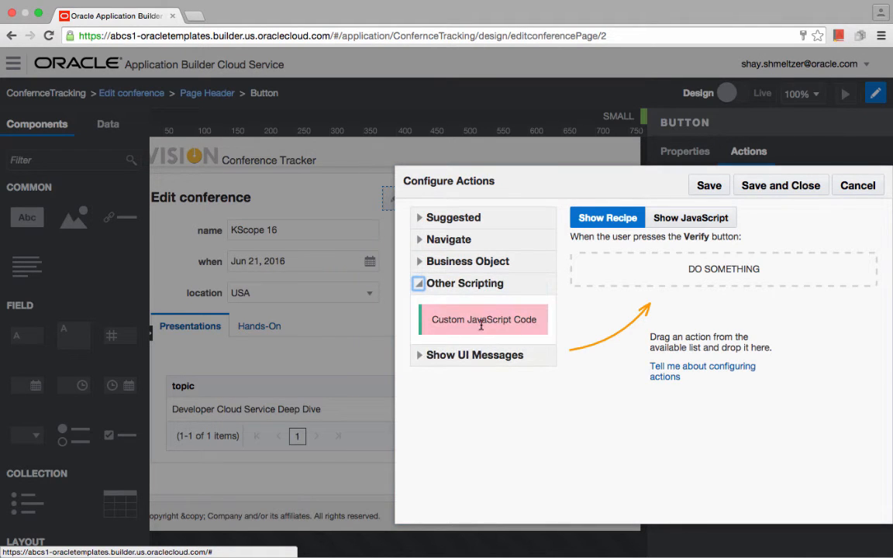
pyautogui.moveTo(516, 324); pyautogui.dragTo(695, 282)
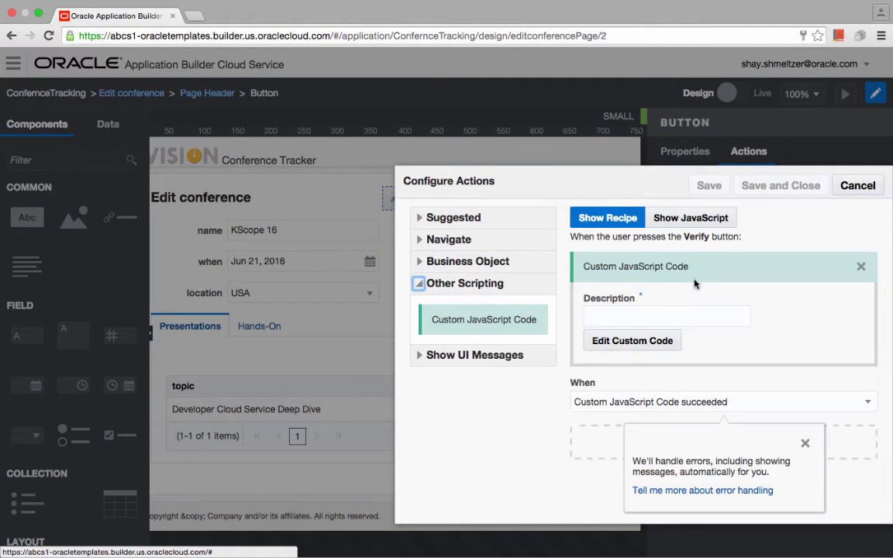
# Set the custom code action's description to verifyNumber
pyautogui.click(669, 318)
pyautogui.write('veri')
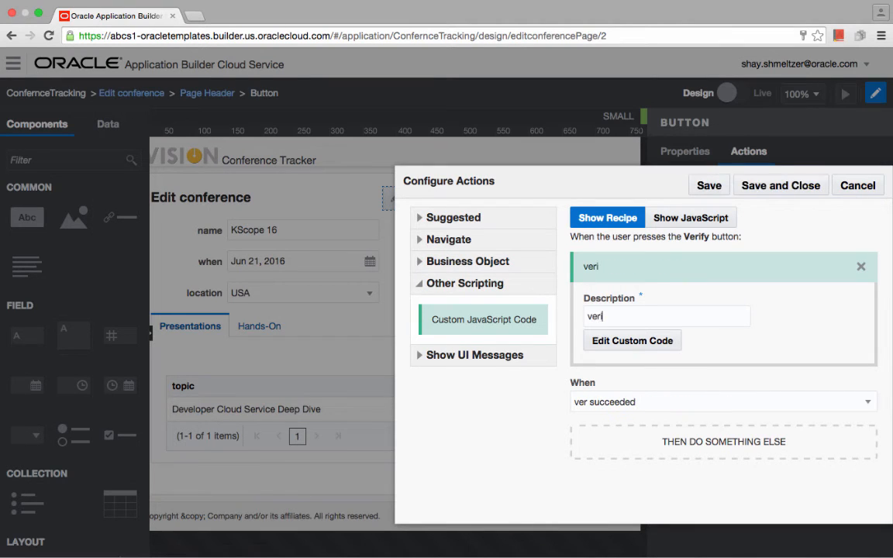
pyautogui.write('fyNumber')
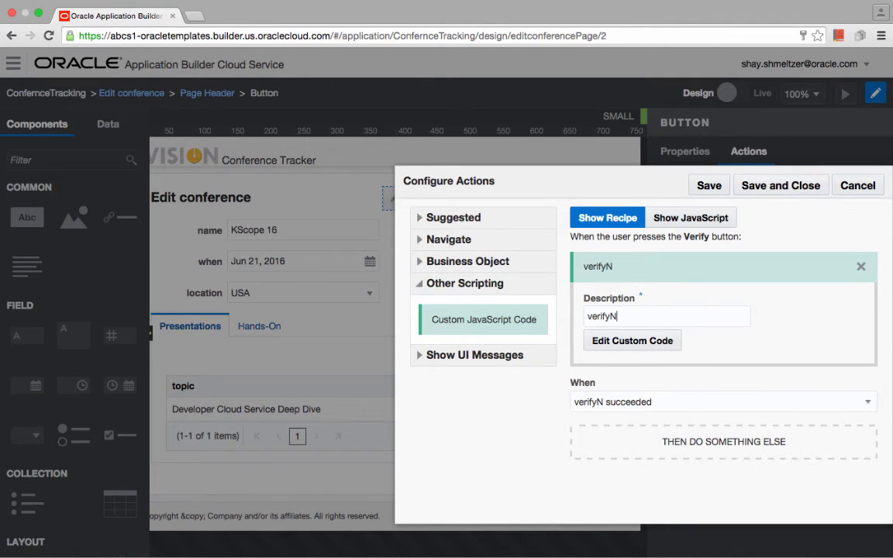
# Start the verifyNumber custom code with an if condition testing $conference.getValue('atendees') < 20, using the Atendees field reference
pyautogui.click(659, 342)
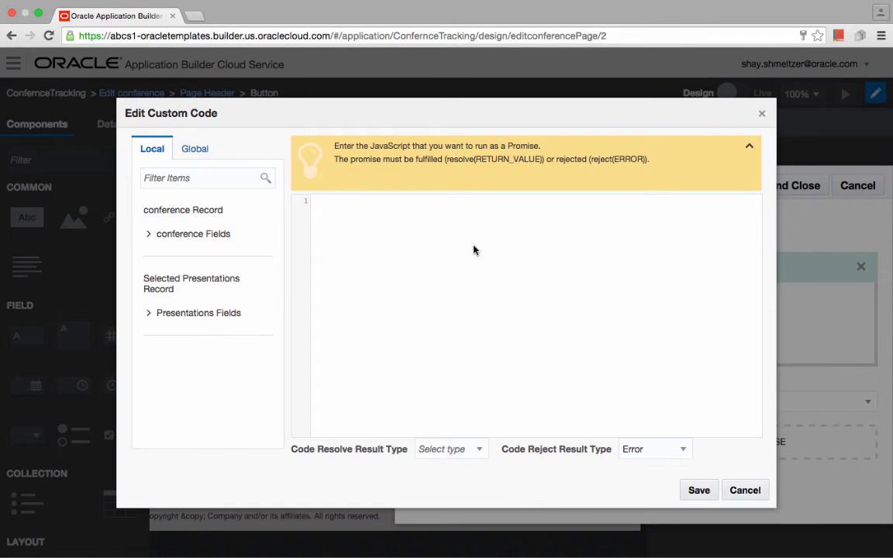
pyautogui.write('if ()')
pyautogui.click(149, 233)
pyautogui.scroll(-3, 177, 280)
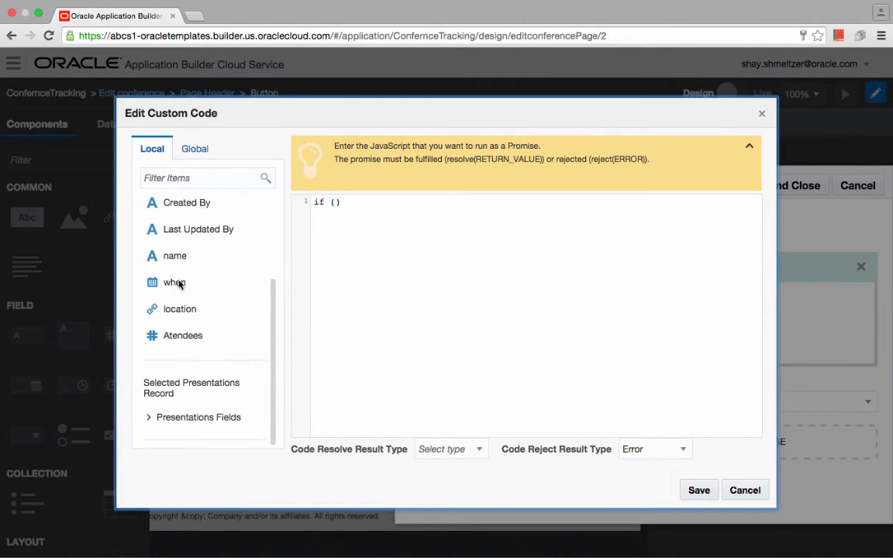
pyautogui.click(188, 336)
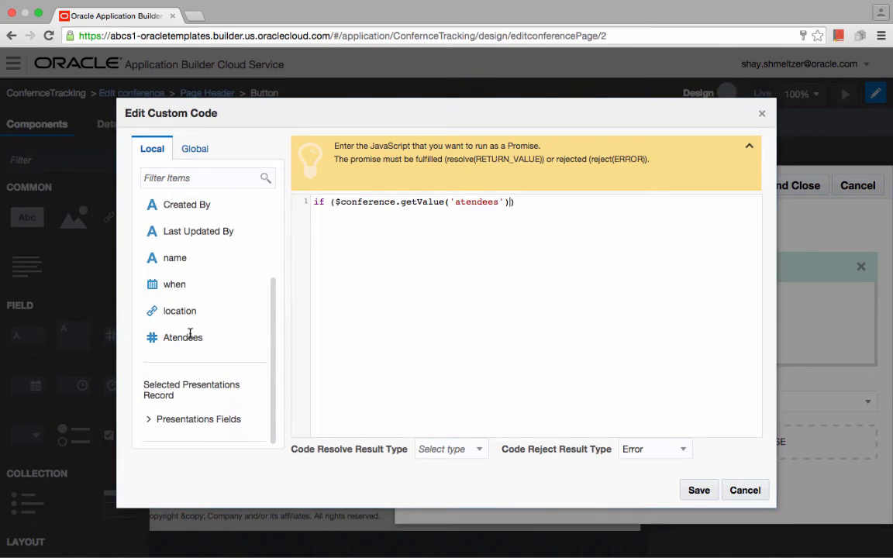
pyautogui.write('< 20')
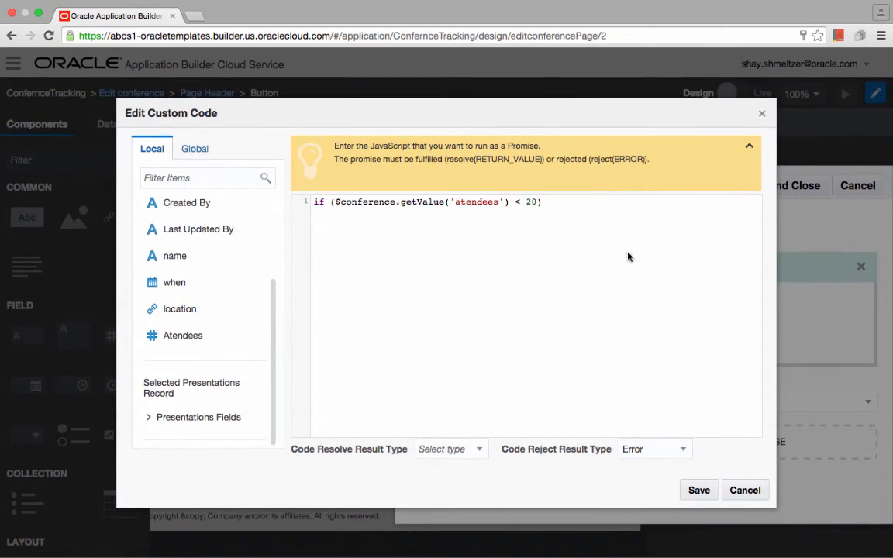
# Complete the code so the condition calls reject("not enough"); and the else branch calls resolve("ok");
pyautogui.write(') {   ')
pyautogui.write('rejec')
pyautogui.write('t("not enough')
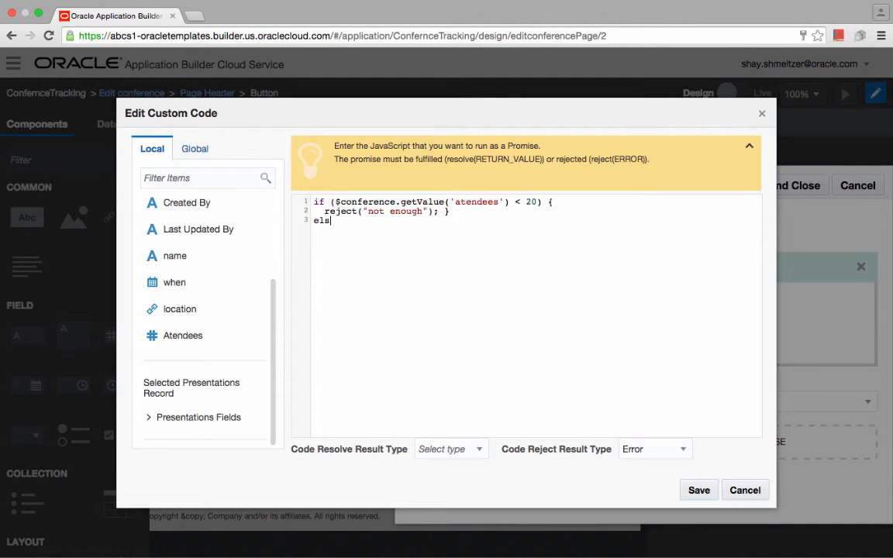
pyautogui.write('eesolve("ok");')
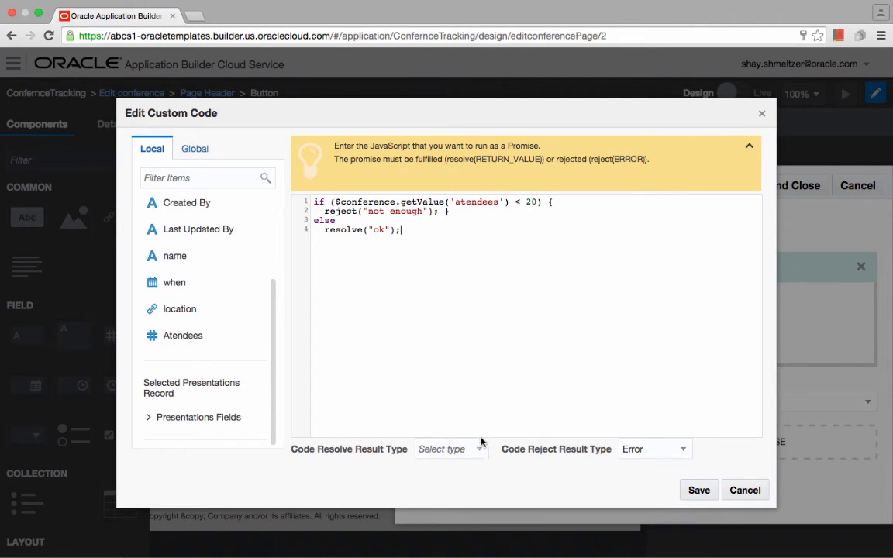
# Set the Code Resolve Result Type to SystemInfo and save the custom code
pyautogui.click(450, 449)
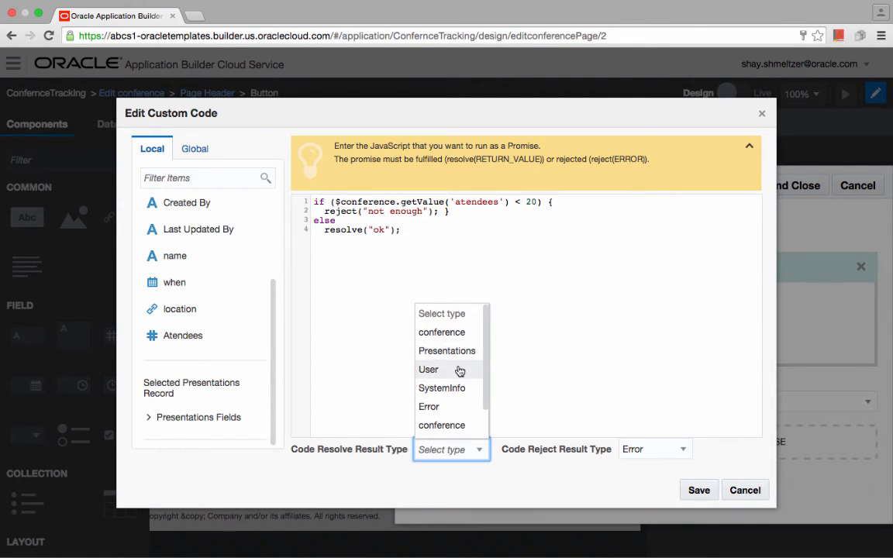
pyautogui.click(442, 387)
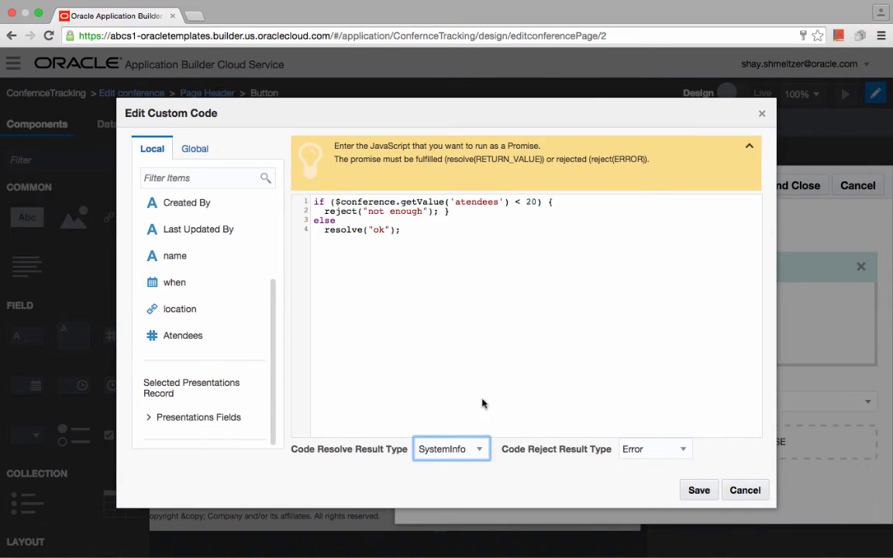
pyautogui.click(702, 492)
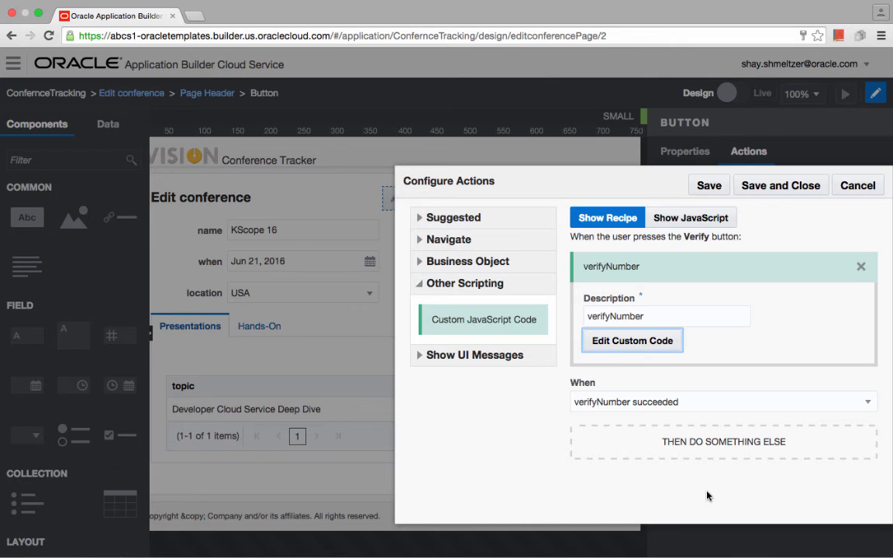
# Add a Show Message action for when verifyNumber succeeded, with the message type Info
pyautogui.click(629, 401)
pyautogui.click(629, 400)
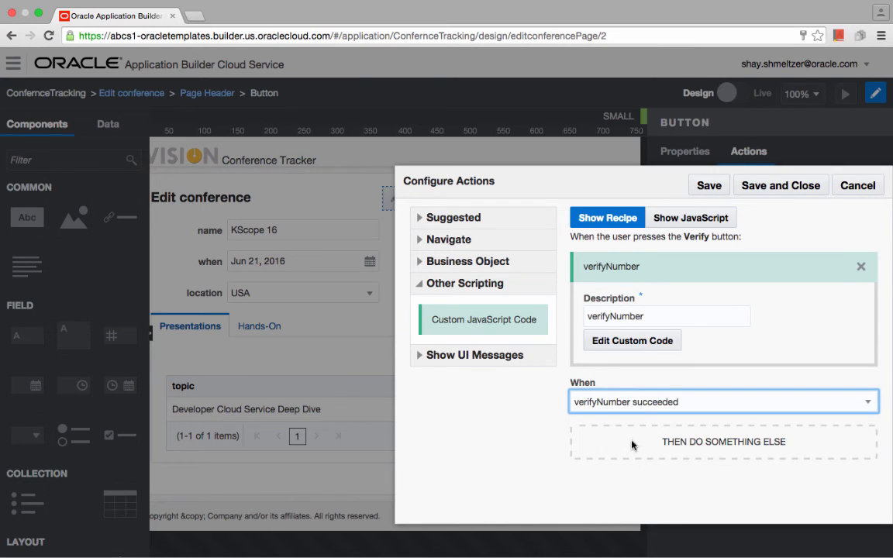
pyautogui.click(490, 359)
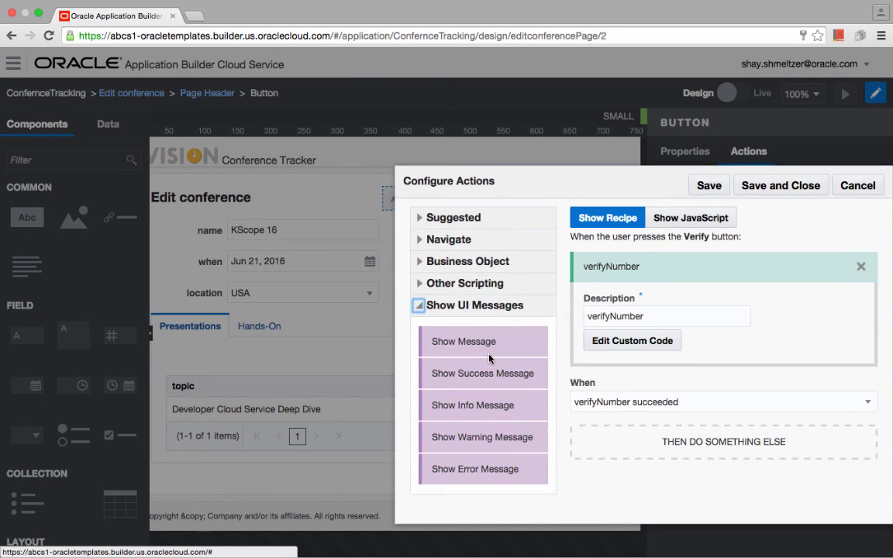
pyautogui.moveTo(476, 345); pyautogui.dragTo(639, 448)
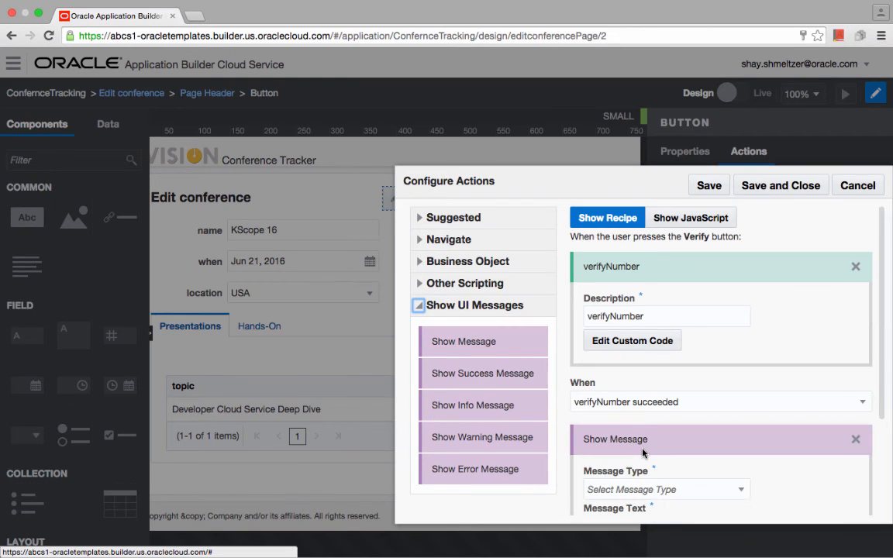
pyautogui.click(663, 489)
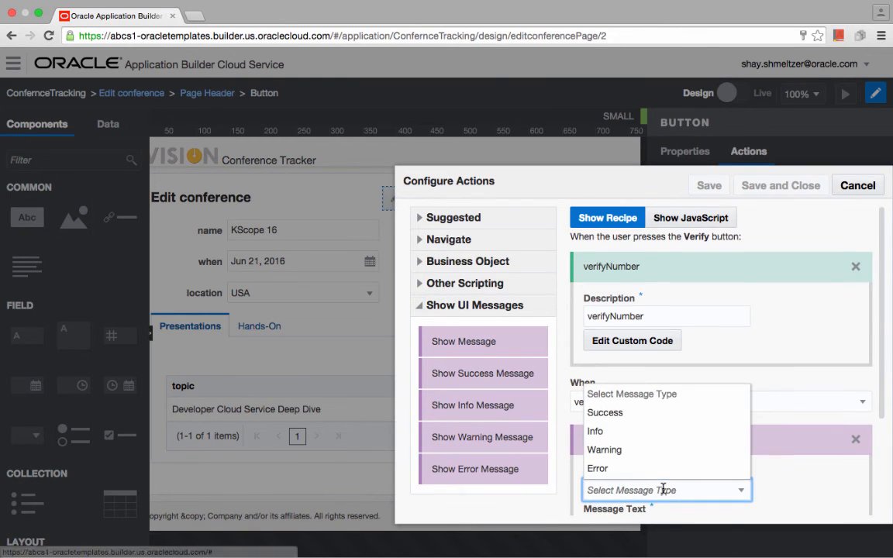
pyautogui.click(632, 431)
# Set the info message text to "conference approved" and add a Save conference action after the message
pyautogui.scroll(-3, 632, 429)
pyautogui.click(619, 390)
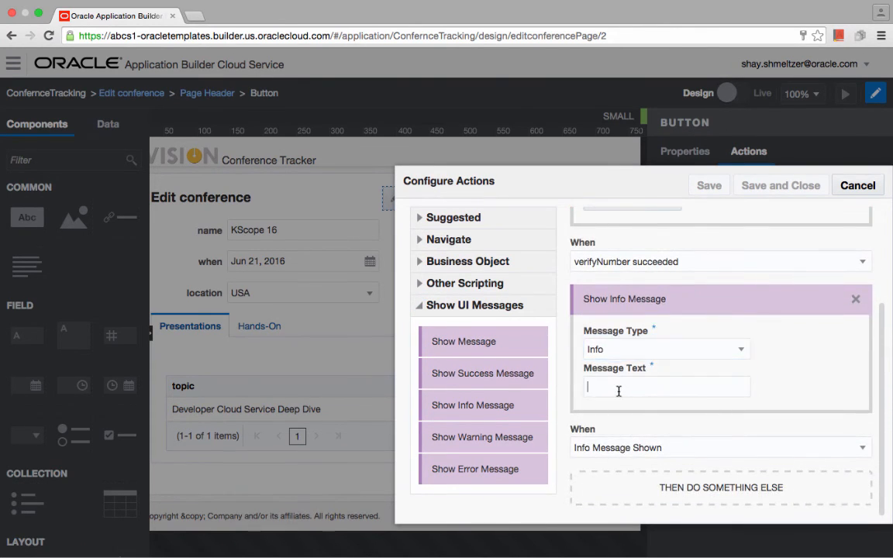
pyautogui.write('conferen')
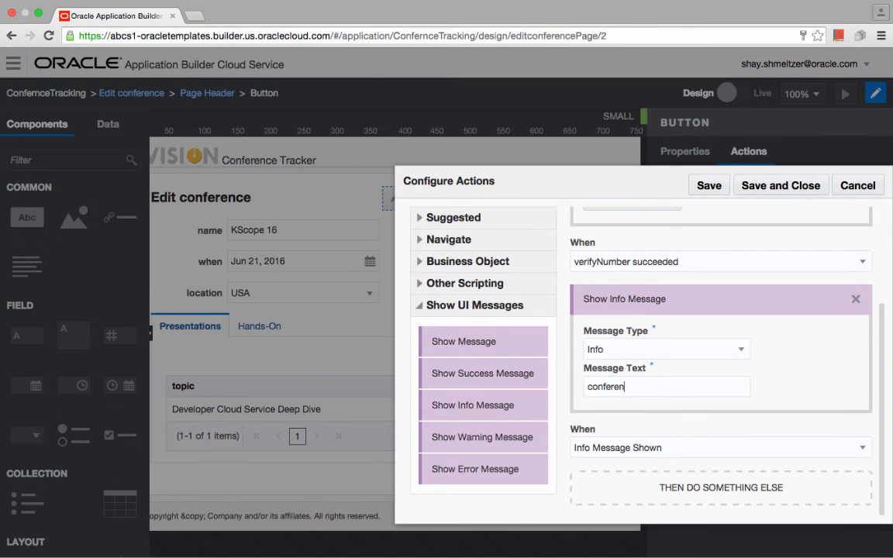
pyautogui.write('ce approved')
pyautogui.click(477, 264)
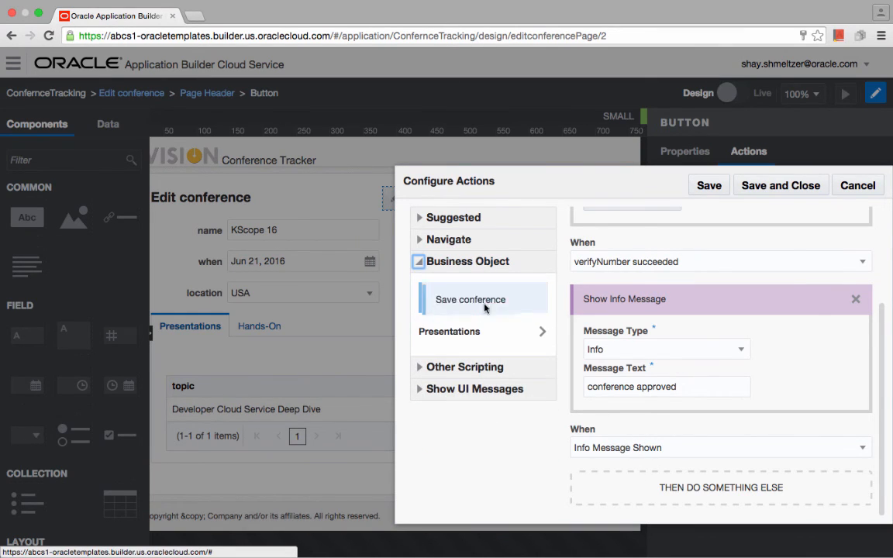
pyautogui.moveTo(485, 308); pyautogui.dragTo(654, 486)
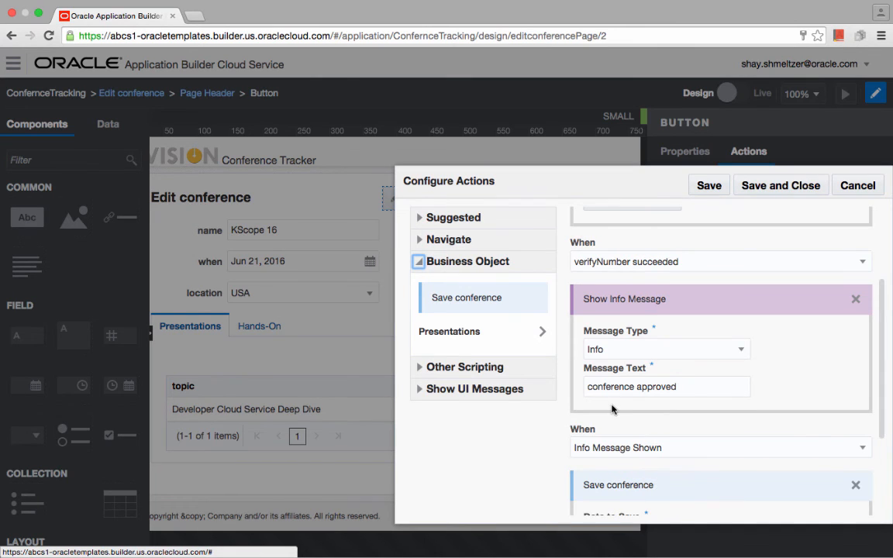
# For when verifyNumber failed, add an error message reading "Conference too small", and save and close the action configuration
pyautogui.scroll(3, 612, 408)
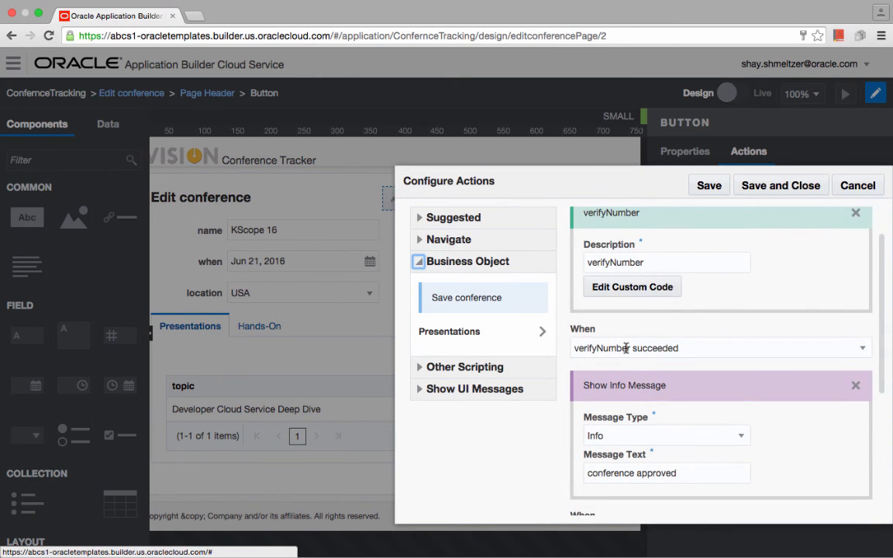
pyautogui.click(626, 348)
pyautogui.click(597, 384)
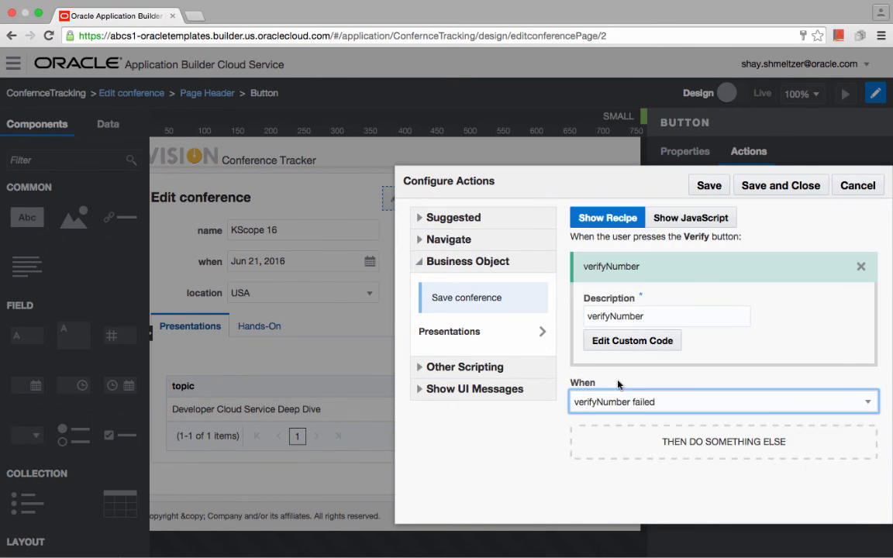
pyautogui.click(498, 390)
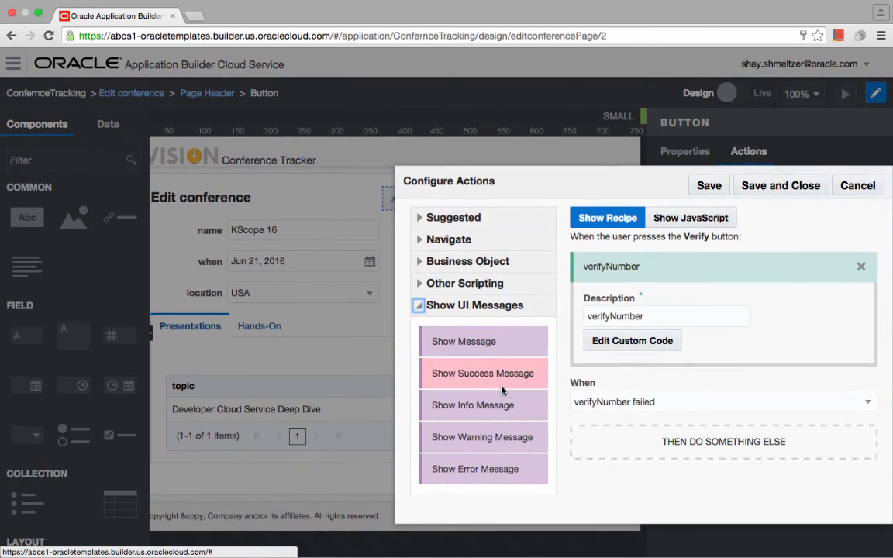
pyautogui.moveTo(502, 468); pyautogui.dragTo(643, 442)
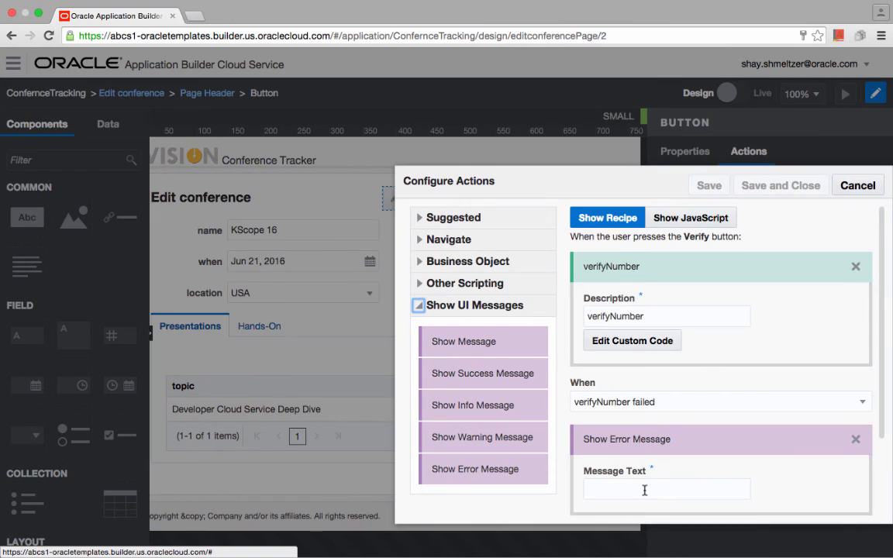
pyautogui.write('Confe')
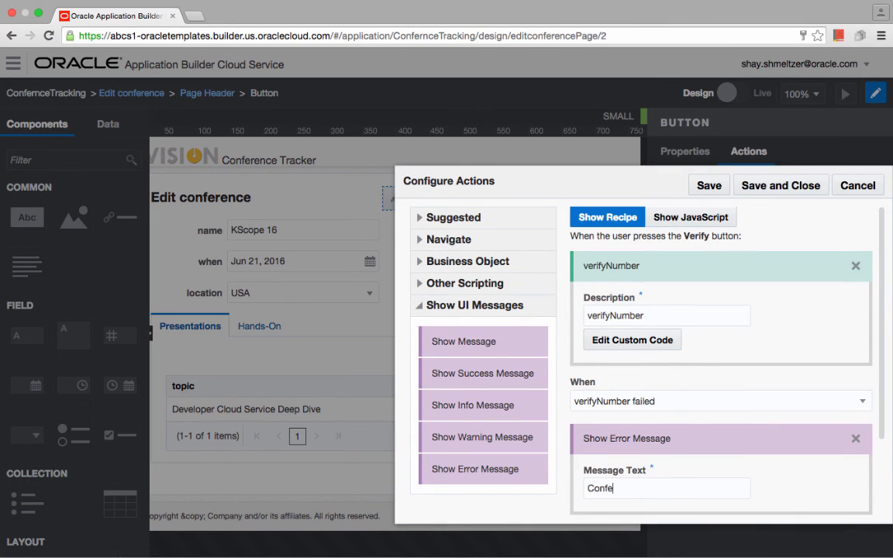
pyautogui.write('rence too small')
pyautogui.click(764, 186)
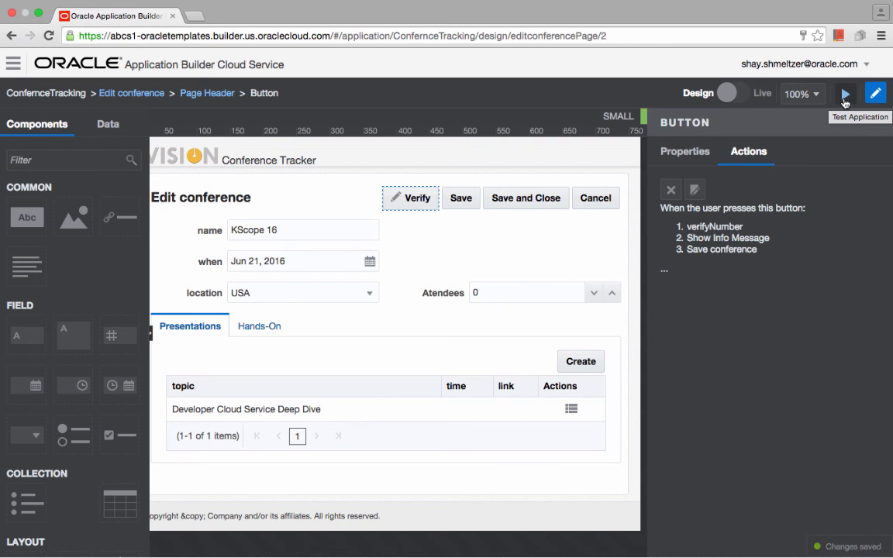
# Run the application in test mode and verify the KScope 16 conference with Atendees set to 2
pyautogui.click(845, 94)
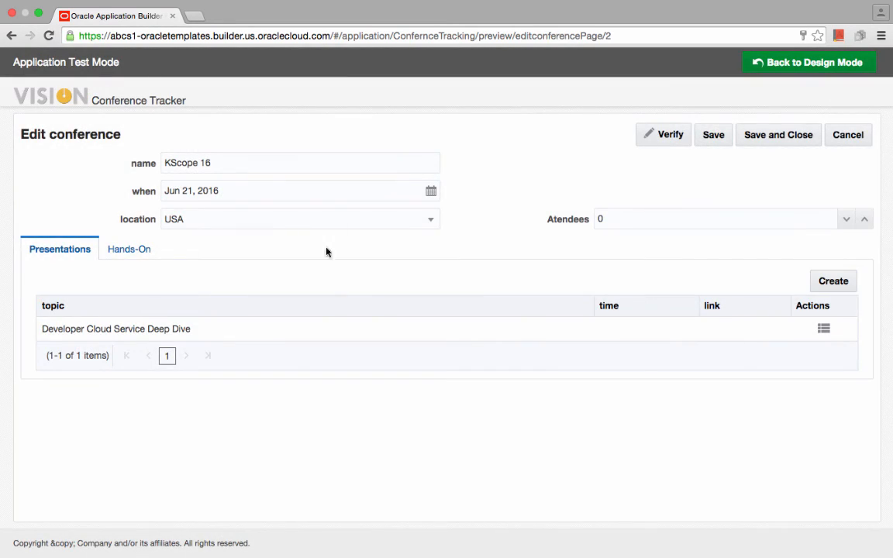
pyautogui.click(631, 219)
pyautogui.write('2')
pyautogui.click(658, 143)
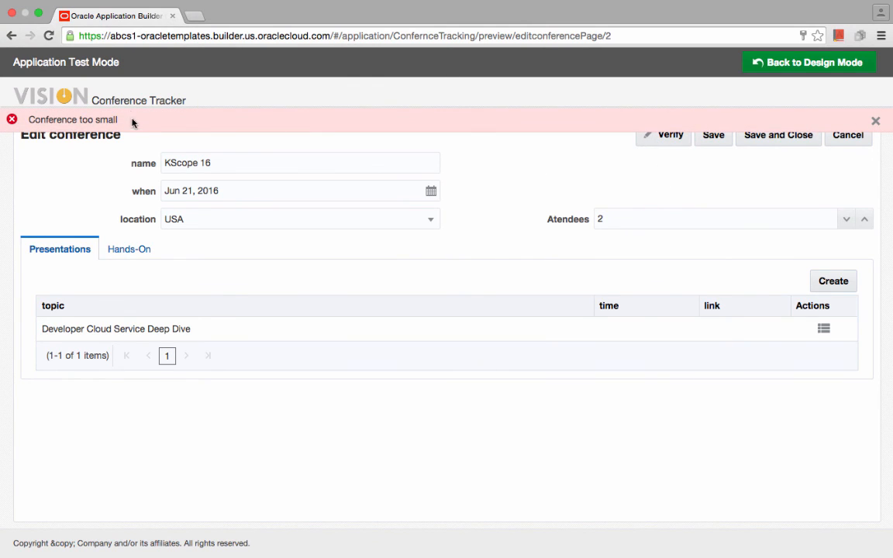
# Set Atendees to 2409, verify the conference again, and dismiss the displayed messages
pyautogui.doubleClick(622, 219)
pyautogui.write('2409')
pyautogui.click(679, 142)
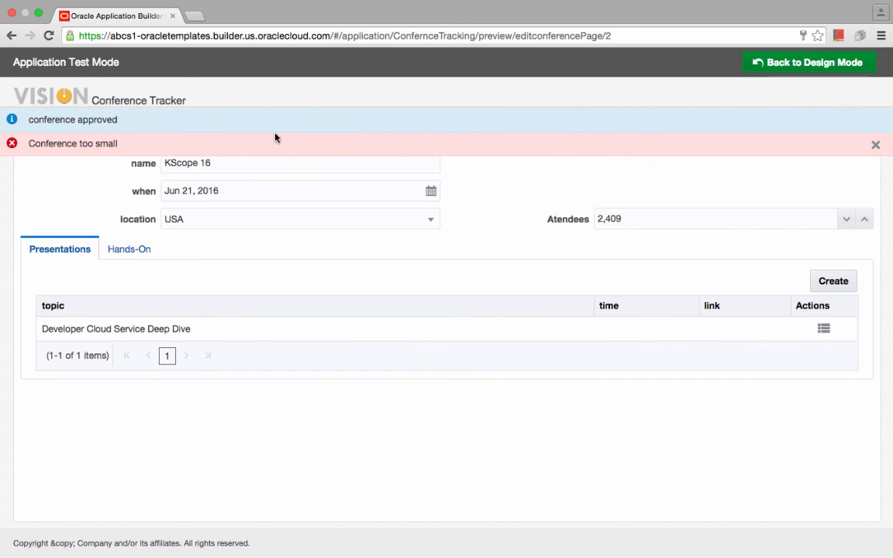
pyautogui.click(876, 144)
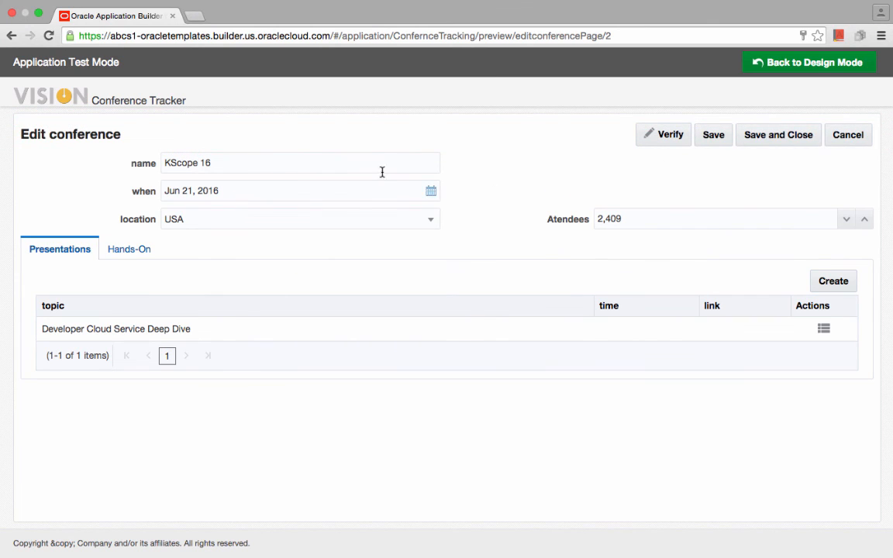
# Reopen KScope 16 from the conference list to check its saved Atendees value, and return to design mode
pyautogui.click(858, 135)
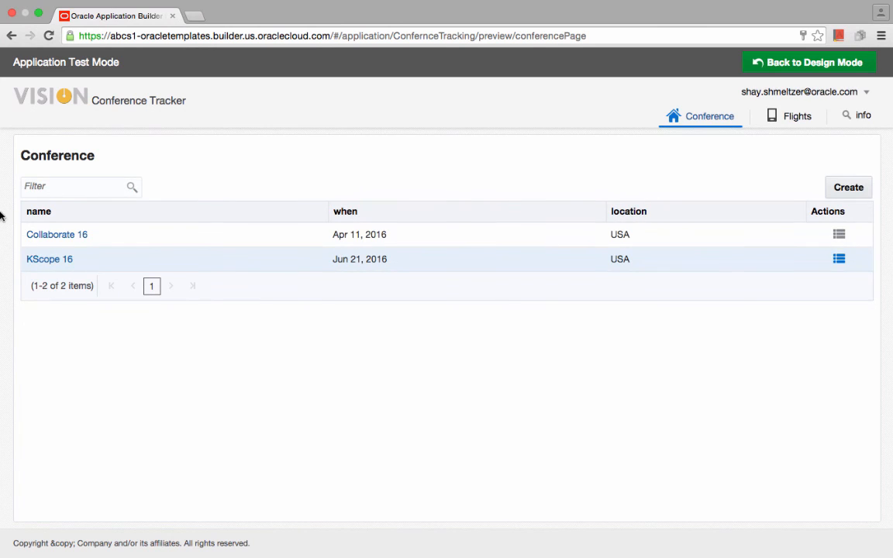
pyautogui.click(49, 259)
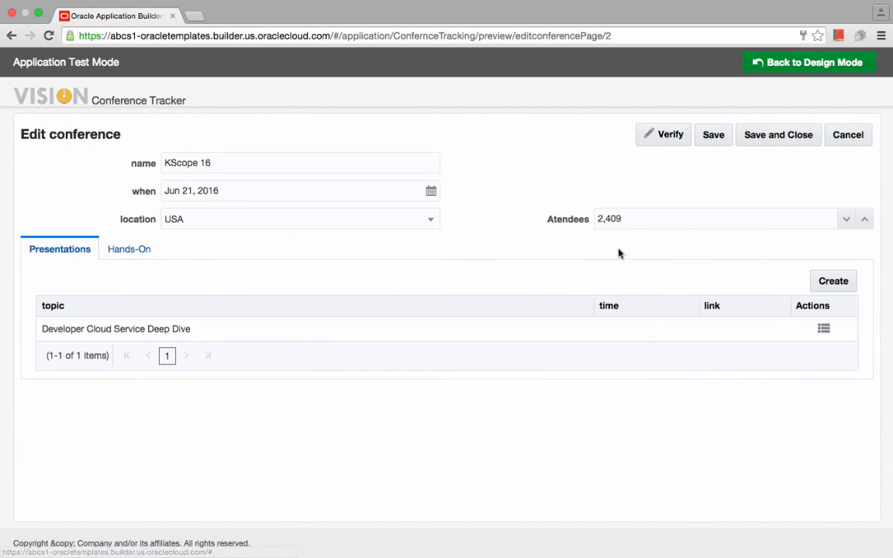
pyautogui.click(777, 65)
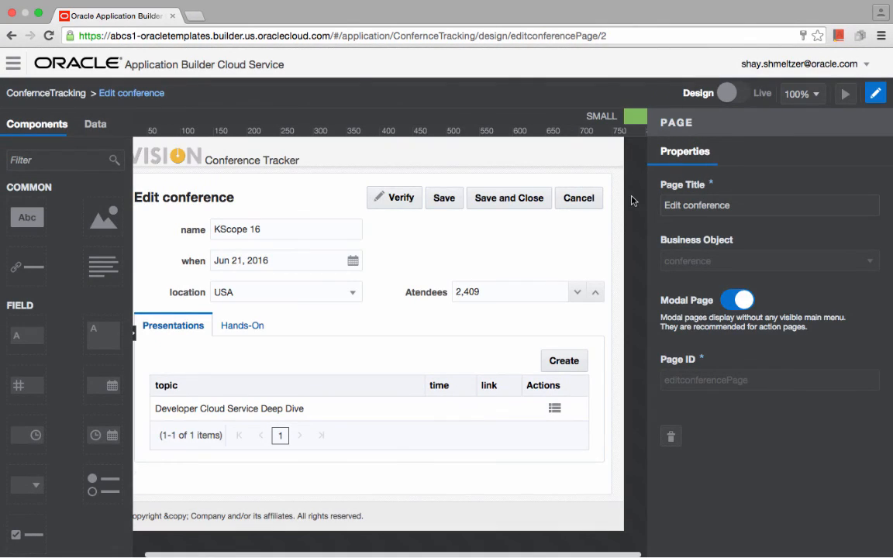